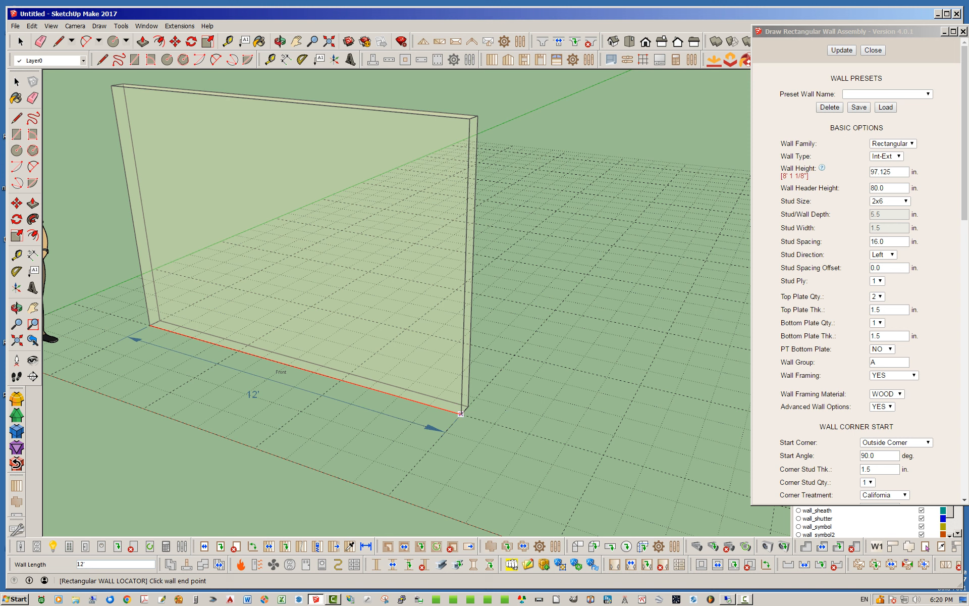
Preview the 12' wall's location line in the Center, Back and Sheathing alignments.
key(Tab)
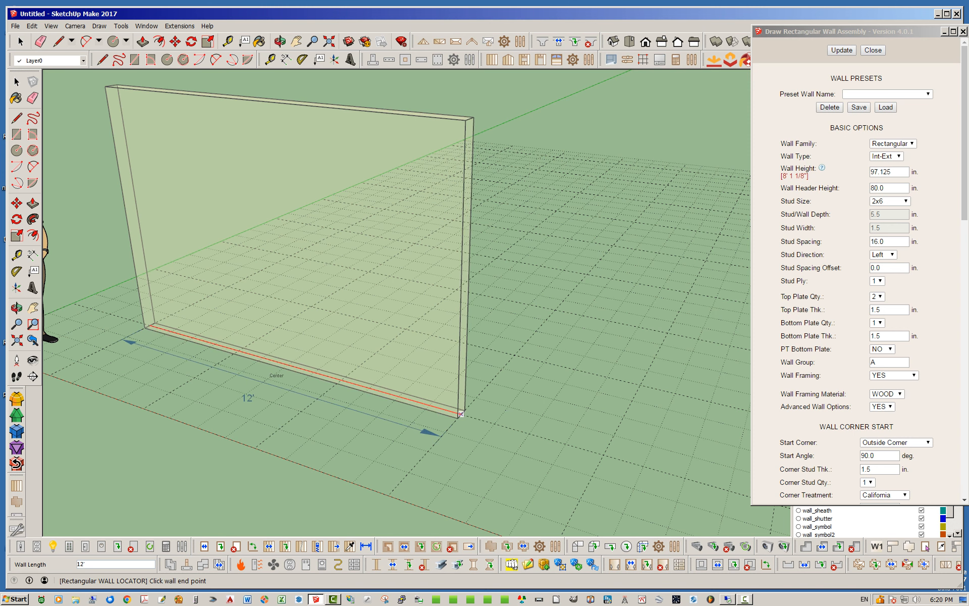
key(Tab)
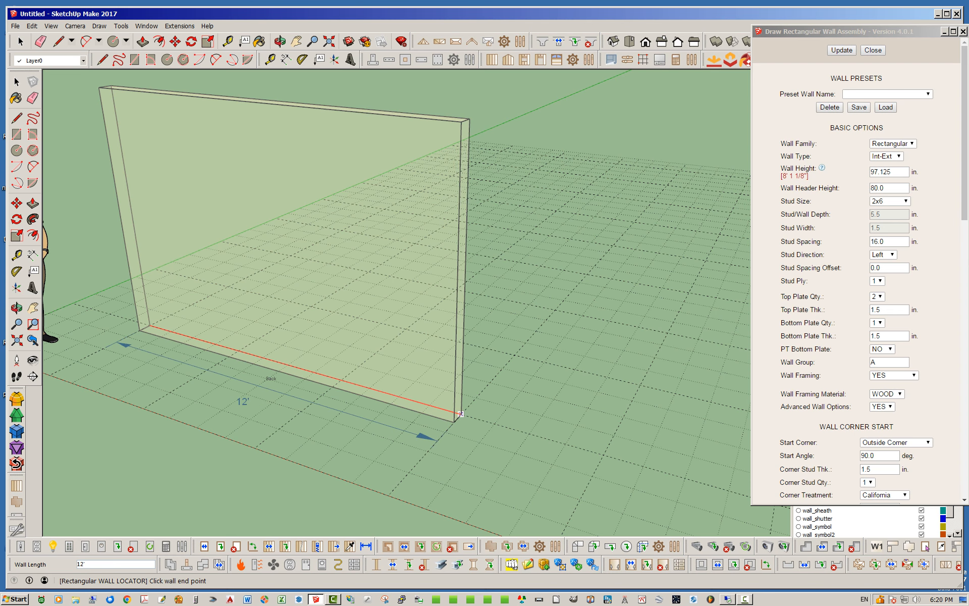
key(Tab)
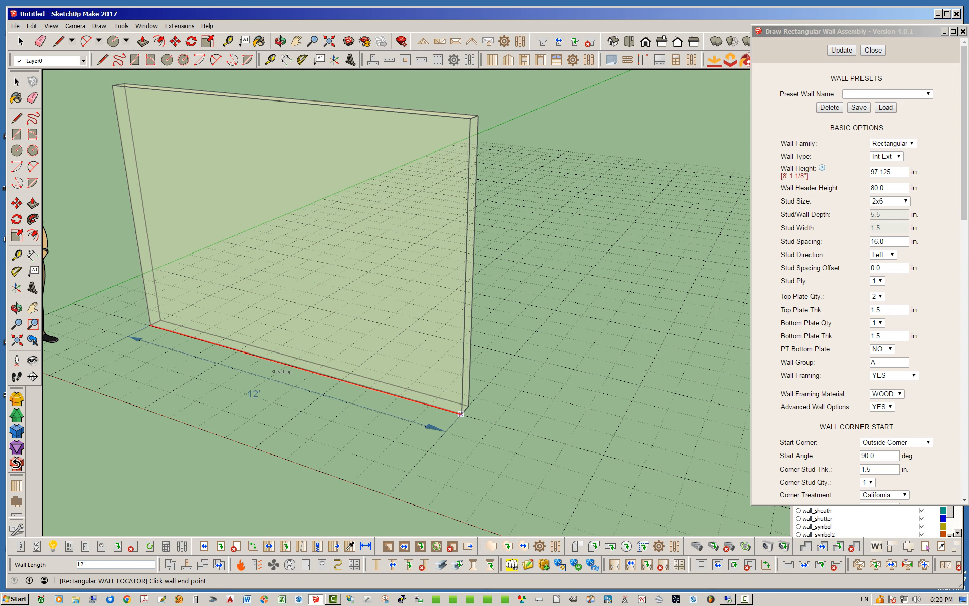
scroll(460, 414, up, 6)
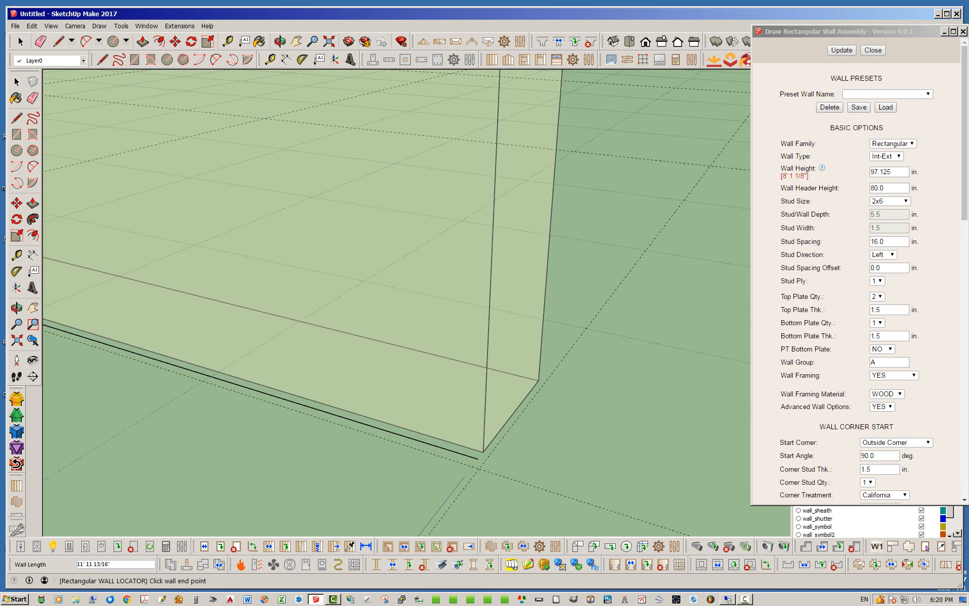
scroll(478, 468, down, 6)
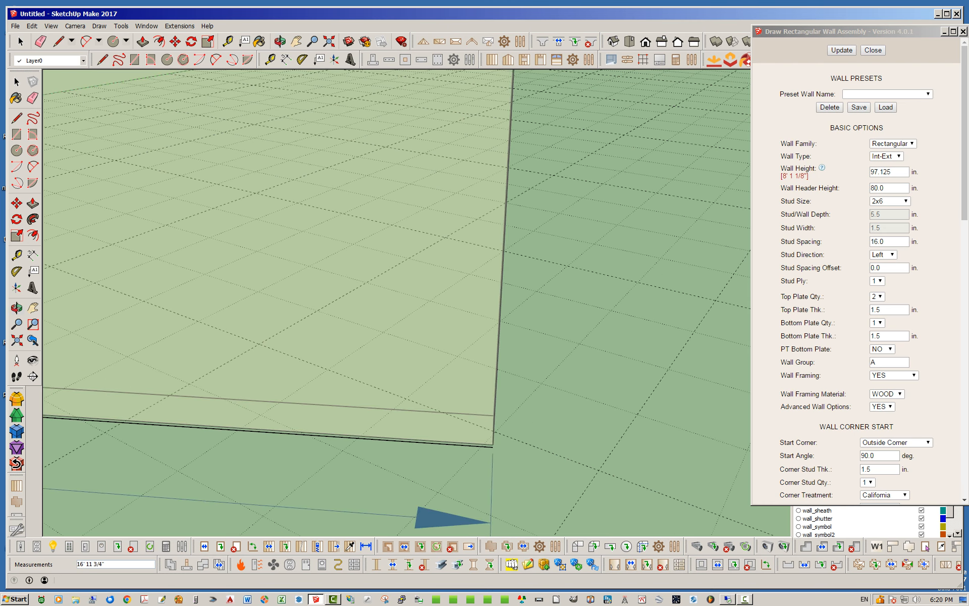
scroll(522, 423, down, 3)
Compare the Center, Back and Sheathing alignments up close at the end corner of the 8' wall preview.
scroll(317, 442, up, 8)
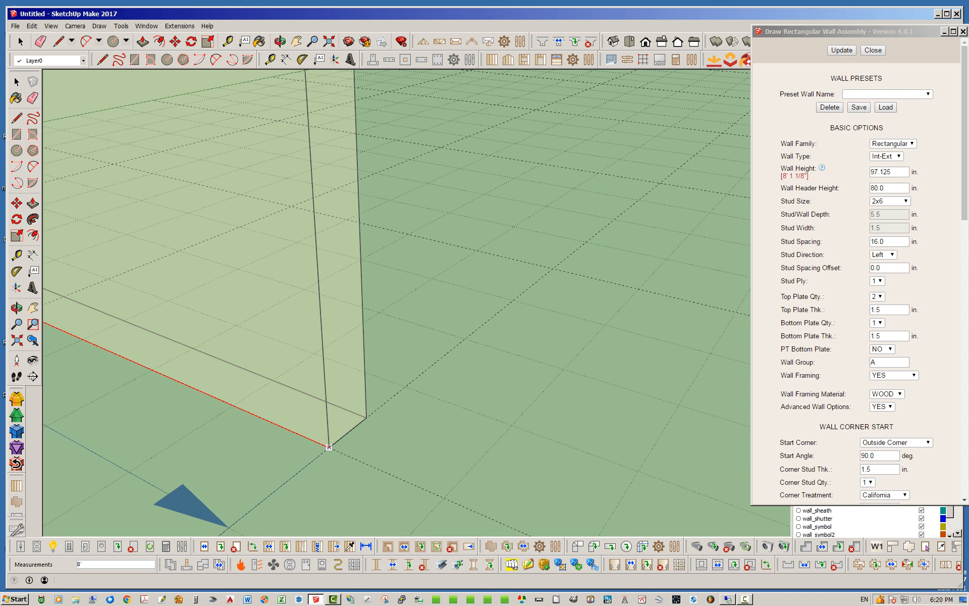
key(Tab)
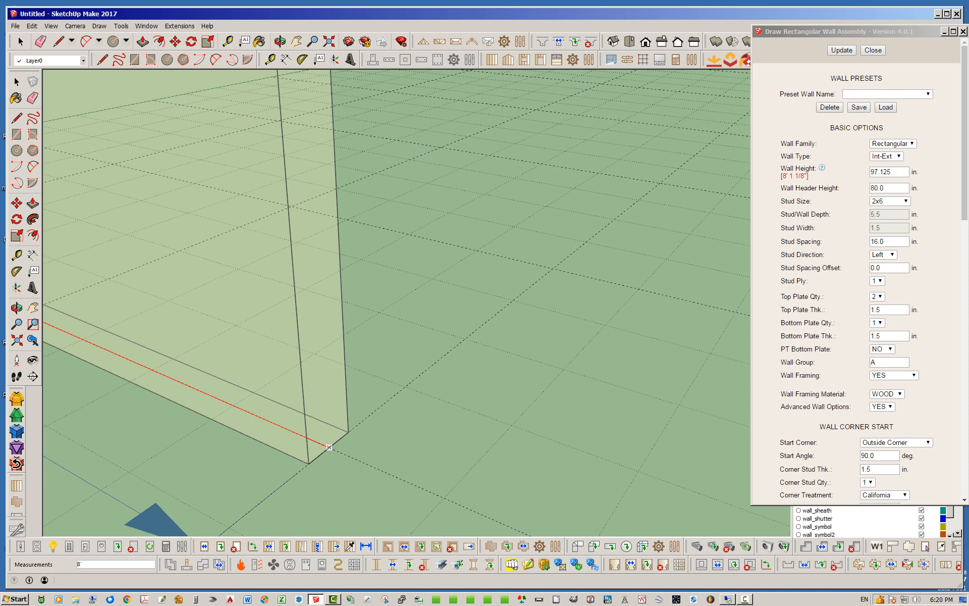
key(Tab)
key(Tab)
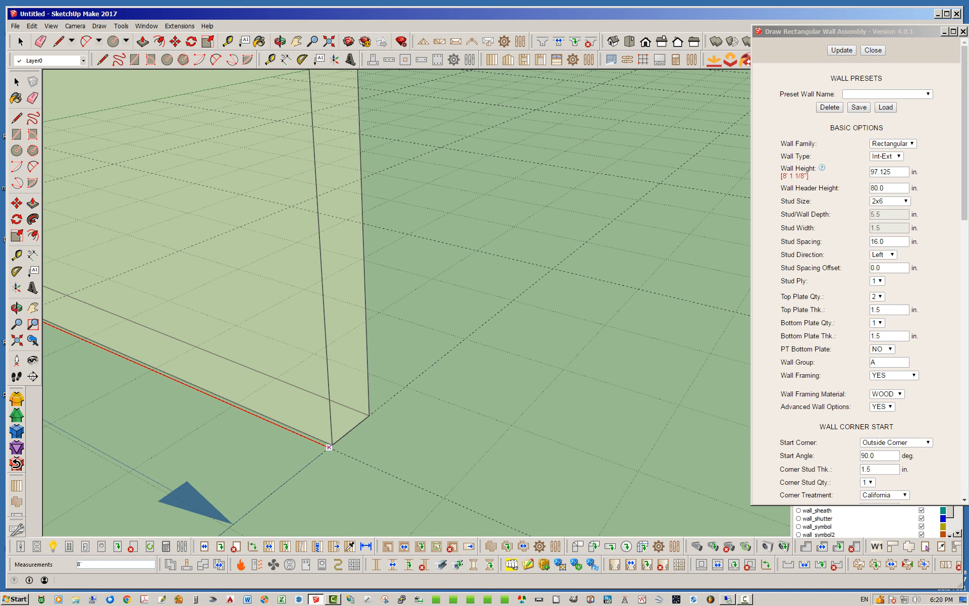
scroll(328, 447, down, 5)
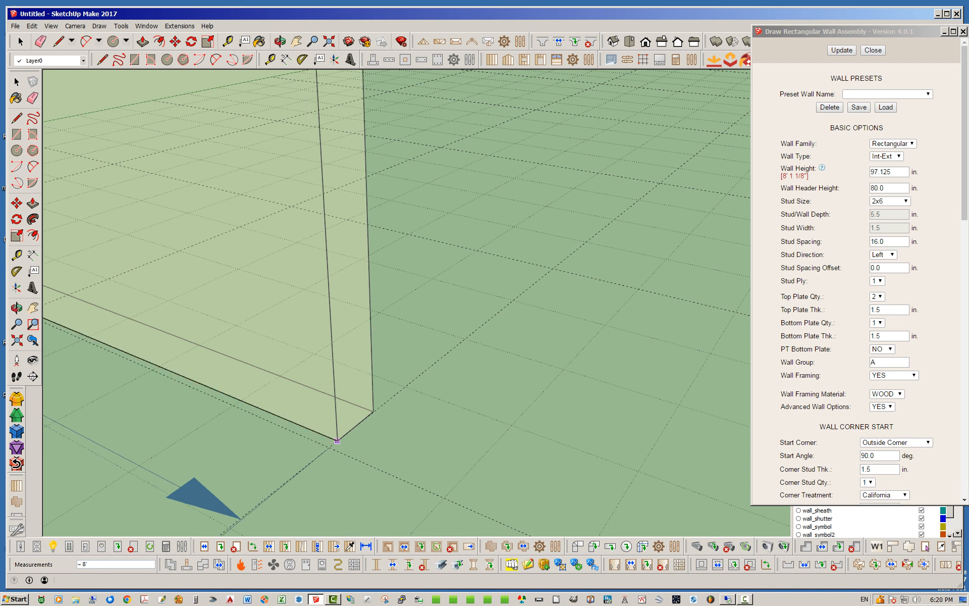
scroll(347, 454, down, 2)
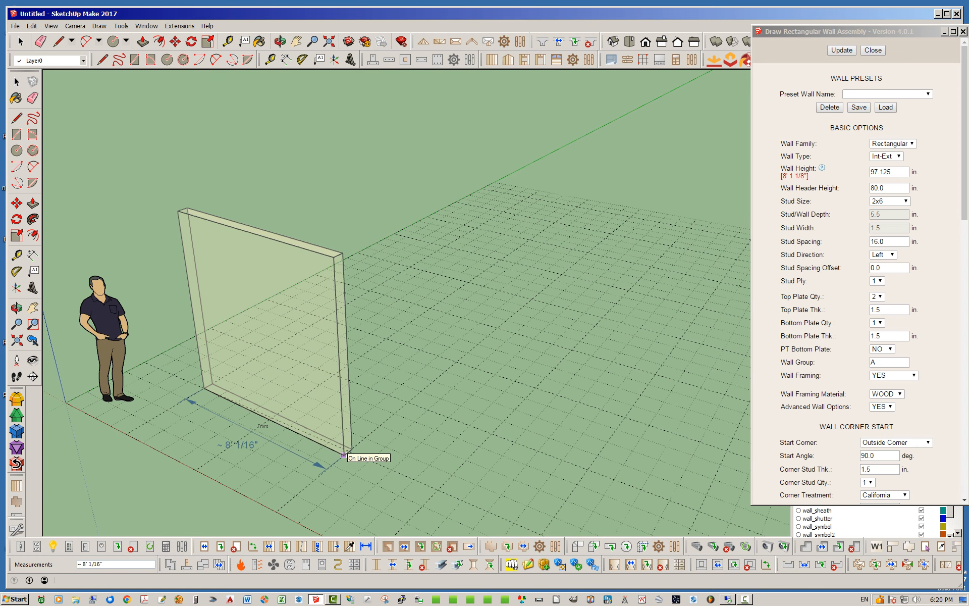
Place an 8' front-aligned first wall along the red axis and continue with a 4' wall along the green axis.
scroll(348, 454, up, 2)
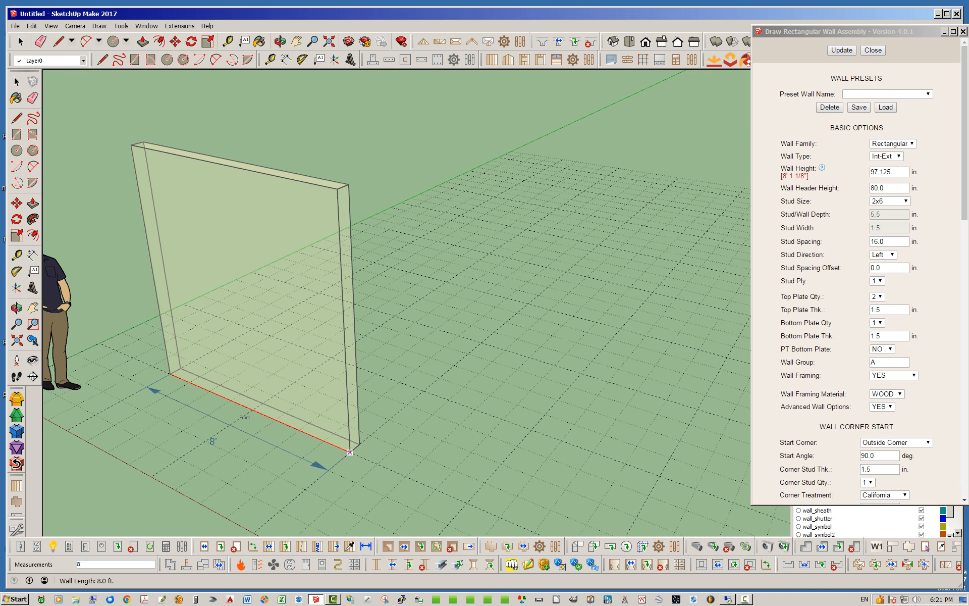
click(350, 453)
middle_drag(372, 475, 317, 457)
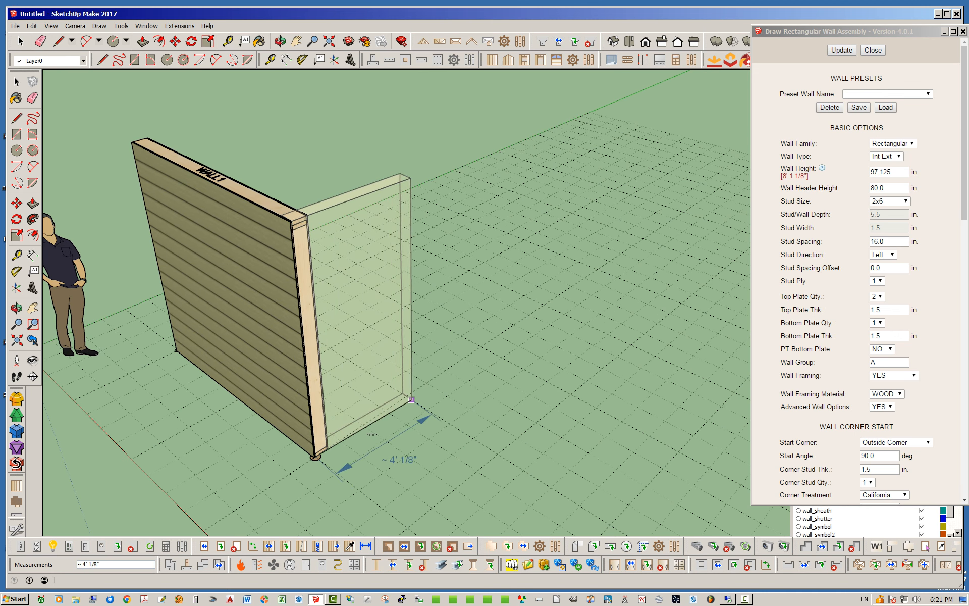
click(405, 396)
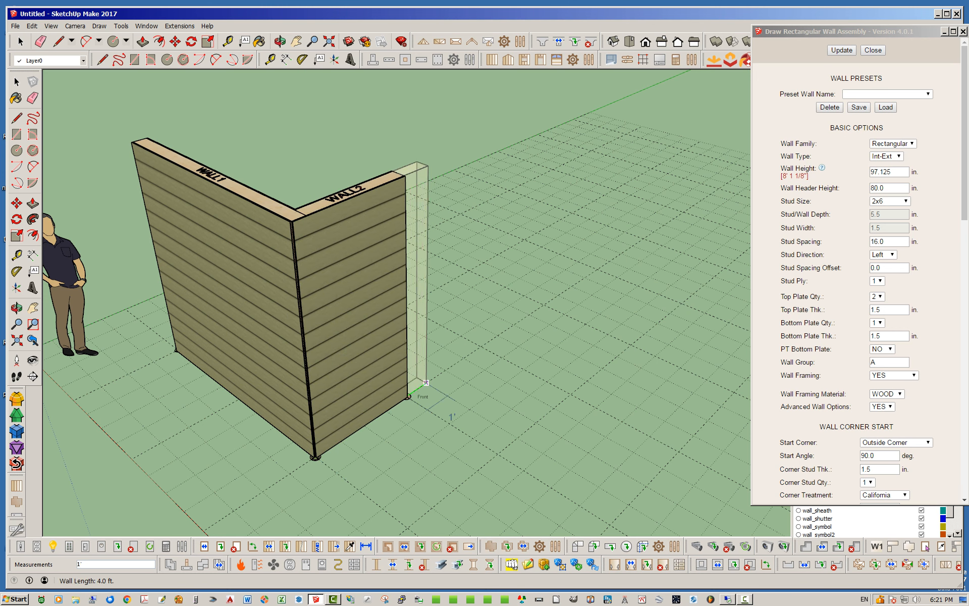
Continue the outline with a 4' third wall parallel to the first and an 8' fourth wall along the green axis.
middle_drag(328, 403, 347, 408)
scroll(275, 367, down, 2)
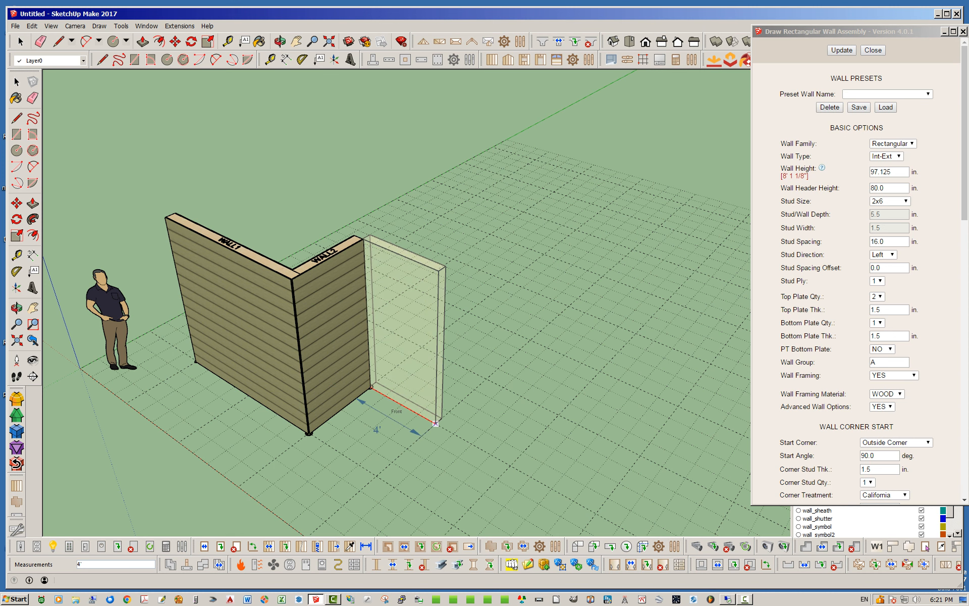
click(435, 423)
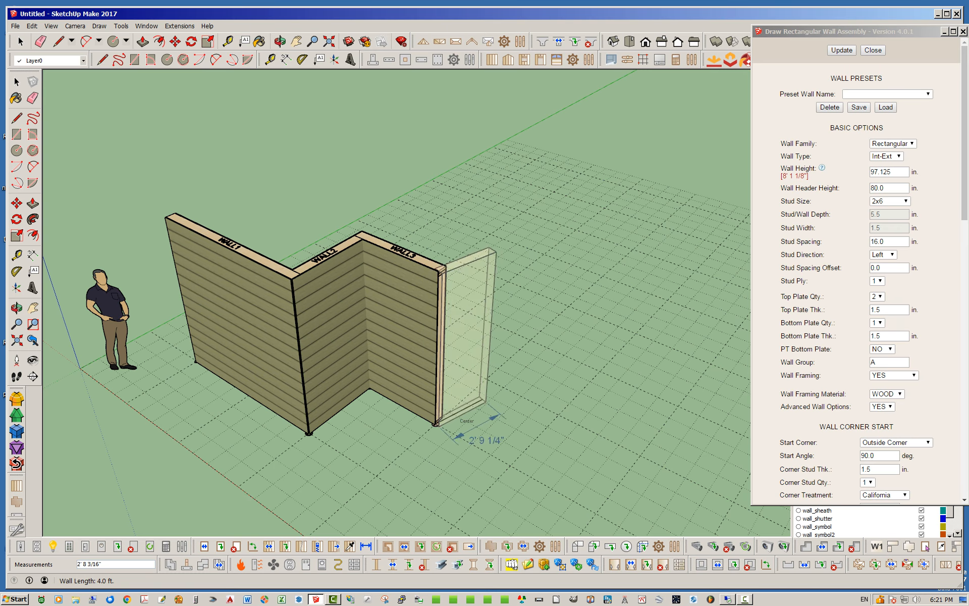
scroll(478, 402, up, 3)
middle_drag(481, 426, 318, 440)
scroll(309, 441, down, 1)
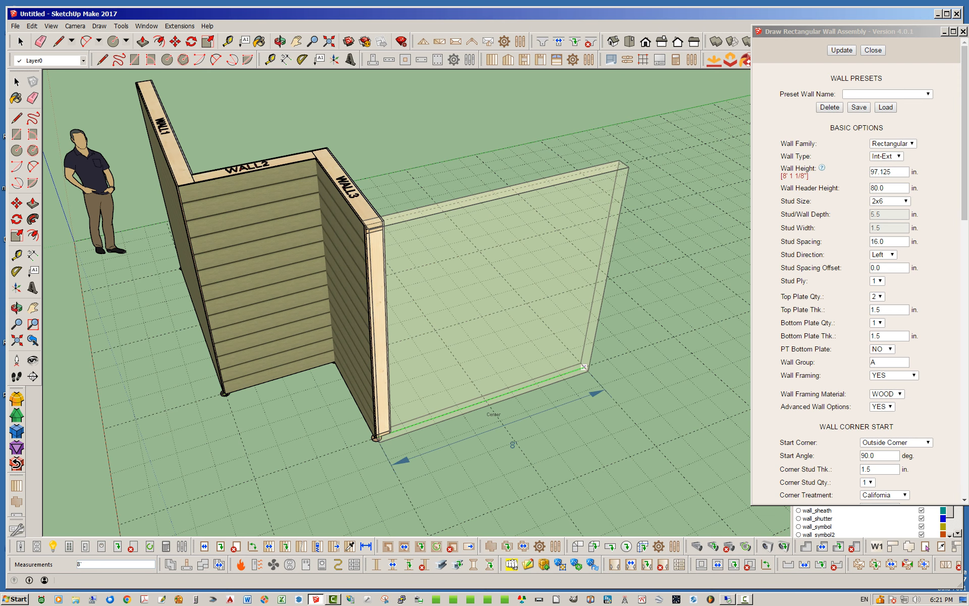
click(584, 367)
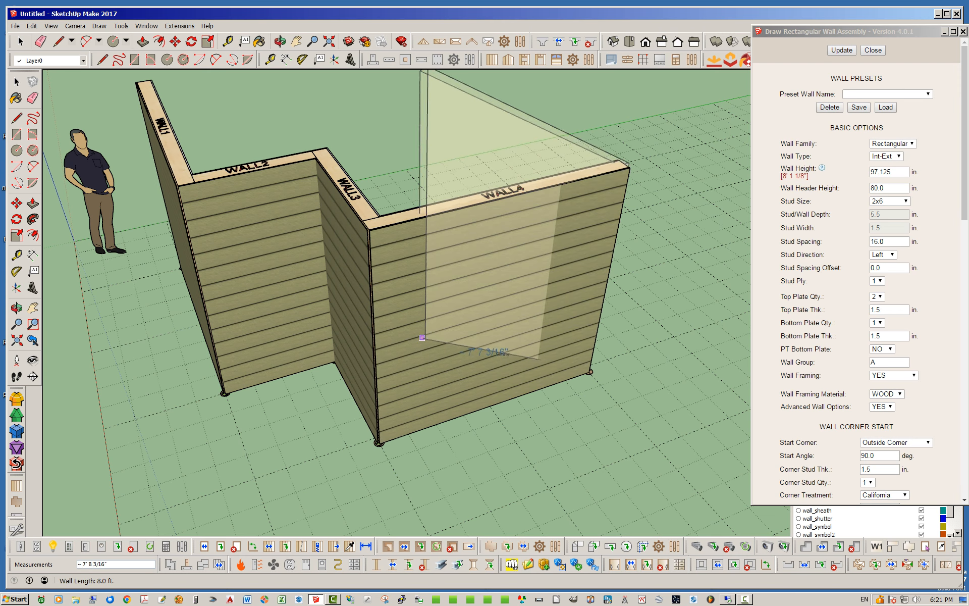
Add a 4' fifth wall turning back along the red axis and a sixth wall perpendicular to it, continuing along the green axis.
middle_drag(423, 303, 367, 309)
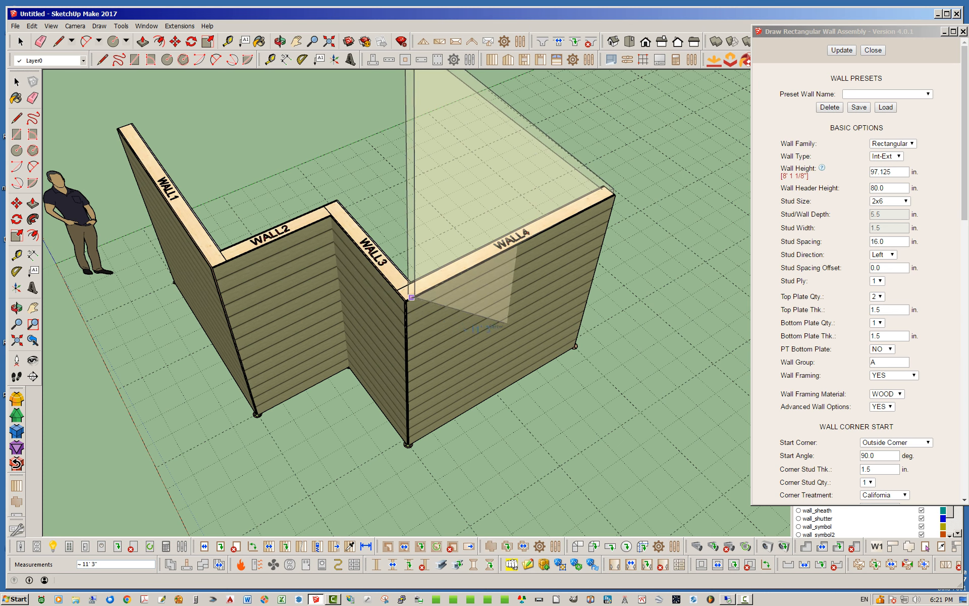
middle_drag(524, 329, 296, 353)
mouse_move(302, 407)
middle_down()
mouse_move(325, 386)
mouse_move(310, 396)
middle_up()
scroll(329, 396, down, 3)
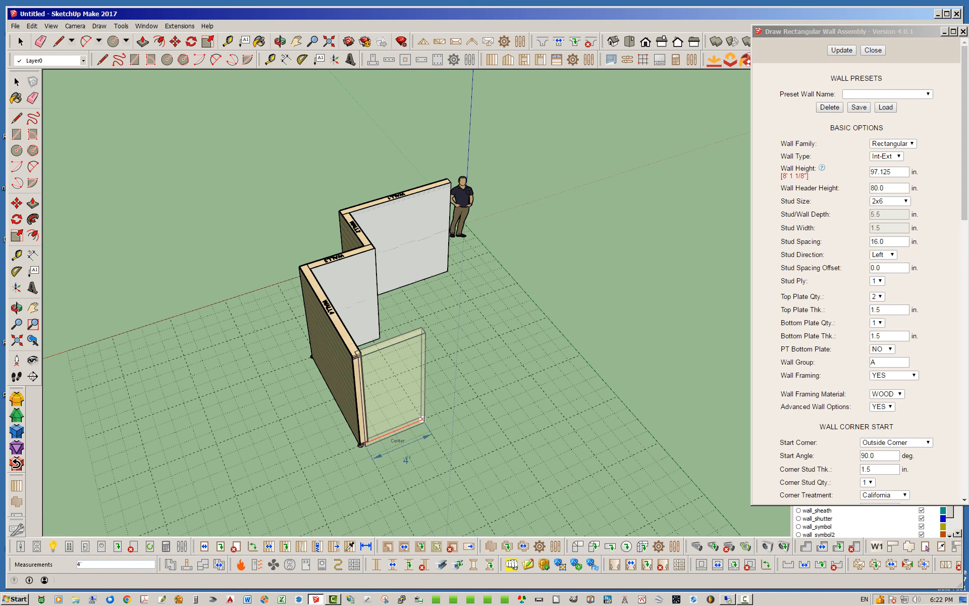
click(422, 418)
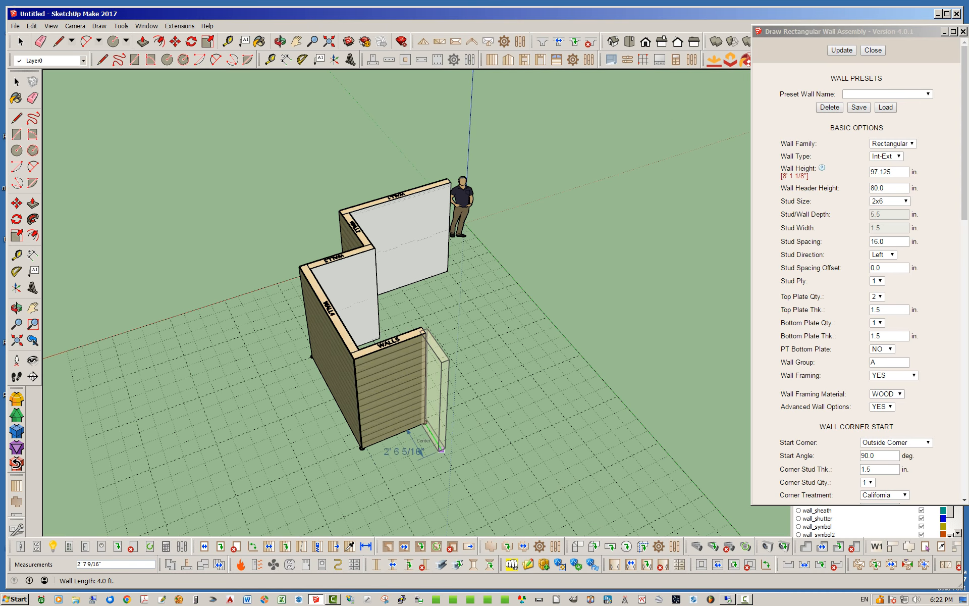
click(453, 468)
Switch the wall alignment to Front and place an 8' seventh wall outward along the red axis.
middle_drag(396, 480, 444, 425)
scroll(444, 425, down, 2)
scroll(460, 496, up, 2)
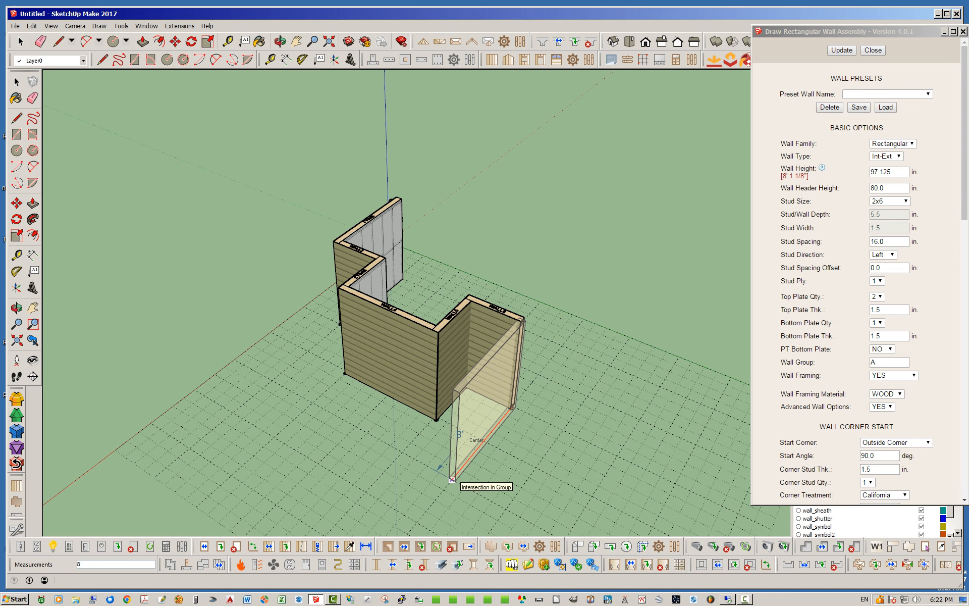
key(Tab)
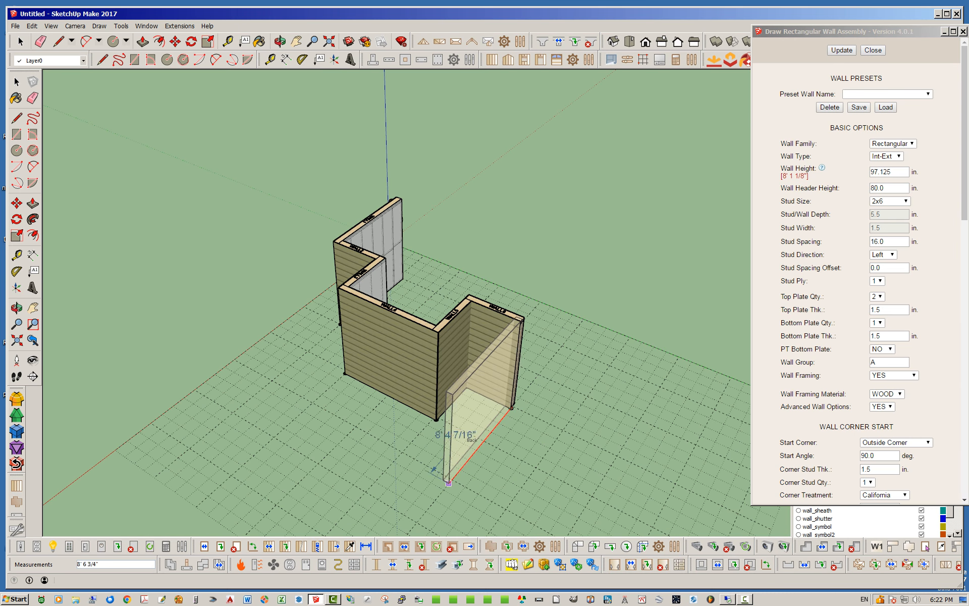
key(Tab)
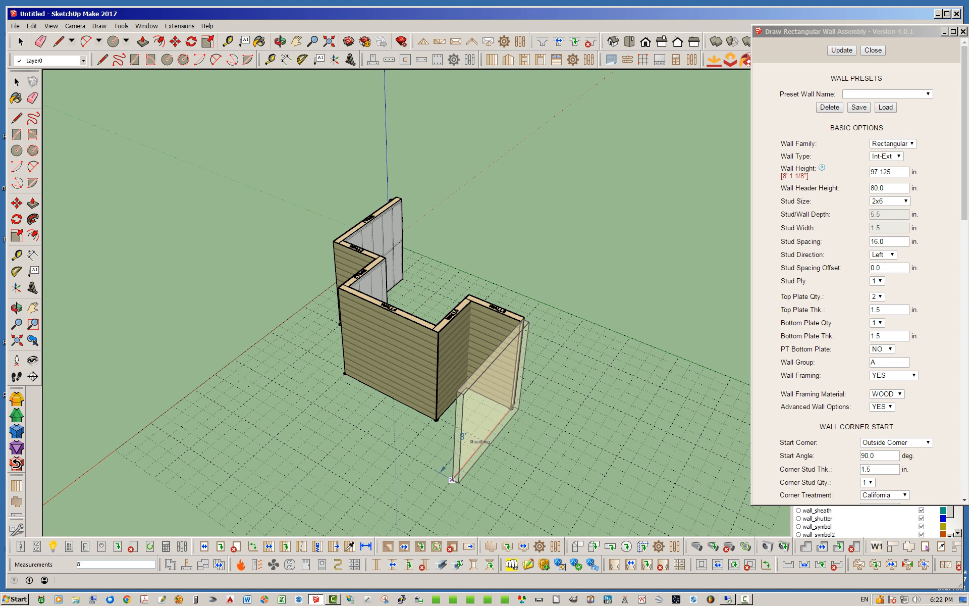
key(Tab)
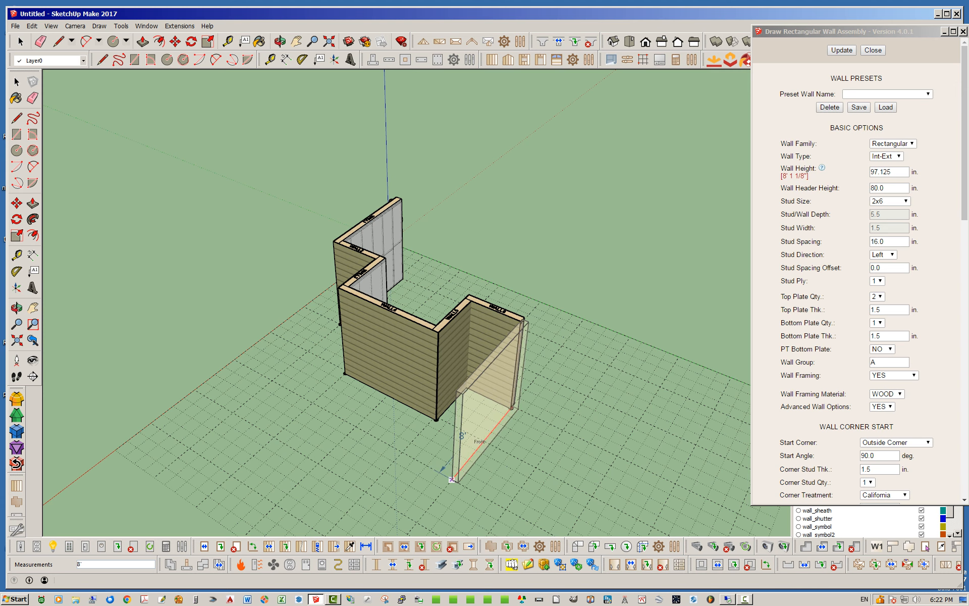
click(452, 479)
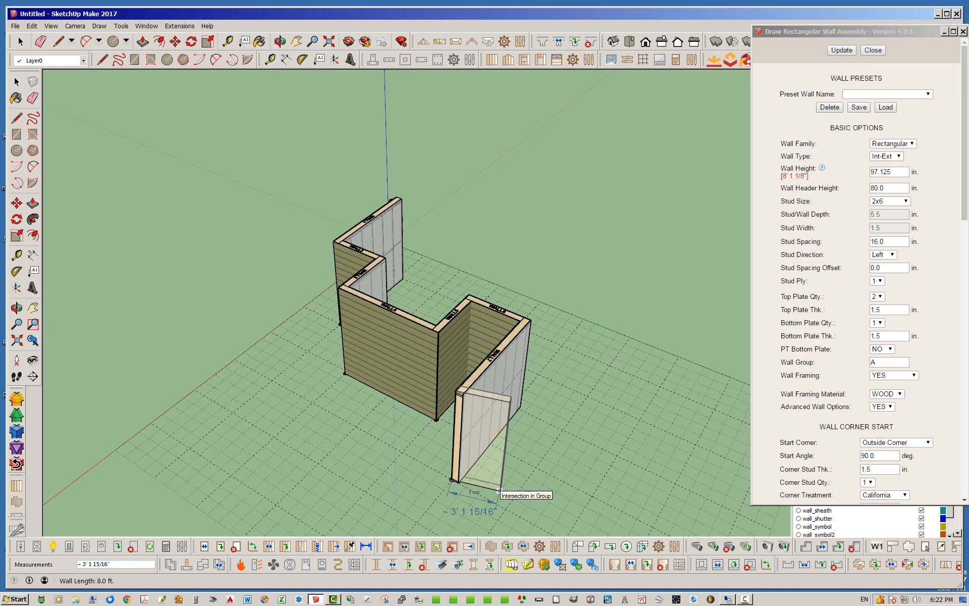
Add a 12' eighth wall along the green axis and a 16' ninth wall turning back along the red axis.
scroll(366, 429, down, 2)
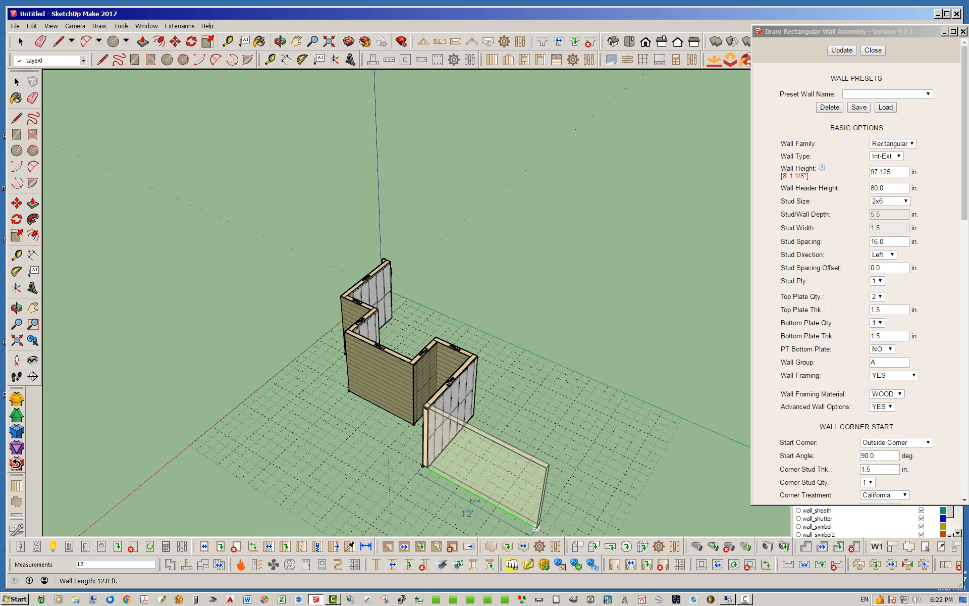
click(537, 528)
middle_drag(527, 487, 353, 480)
scroll(407, 454, down, 1)
scroll(484, 527, up, 2)
scroll(403, 353, down, 2)
scroll(411, 429, up, 3)
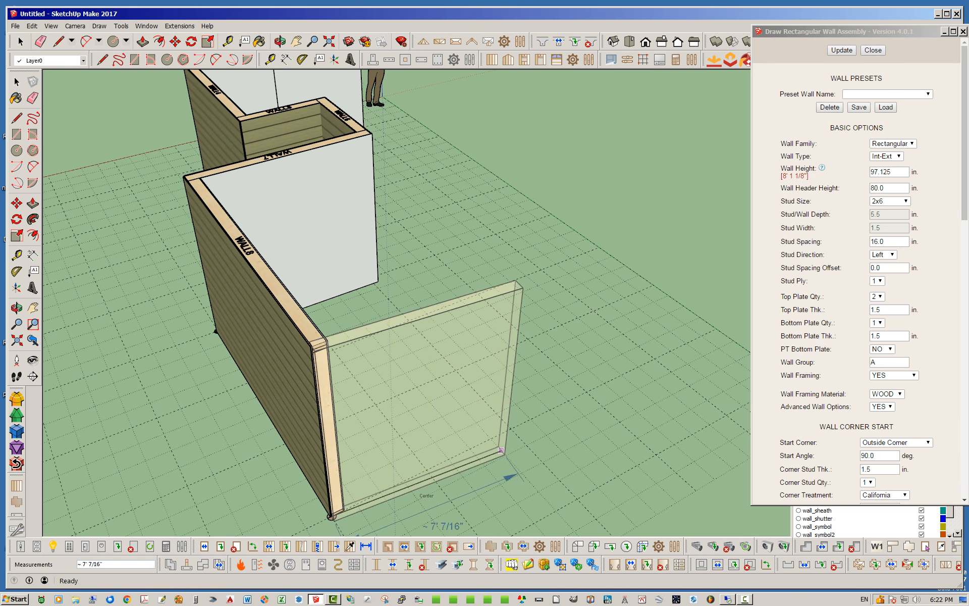
middle_drag(440, 442, 314, 433)
scroll(285, 421, down, 2)
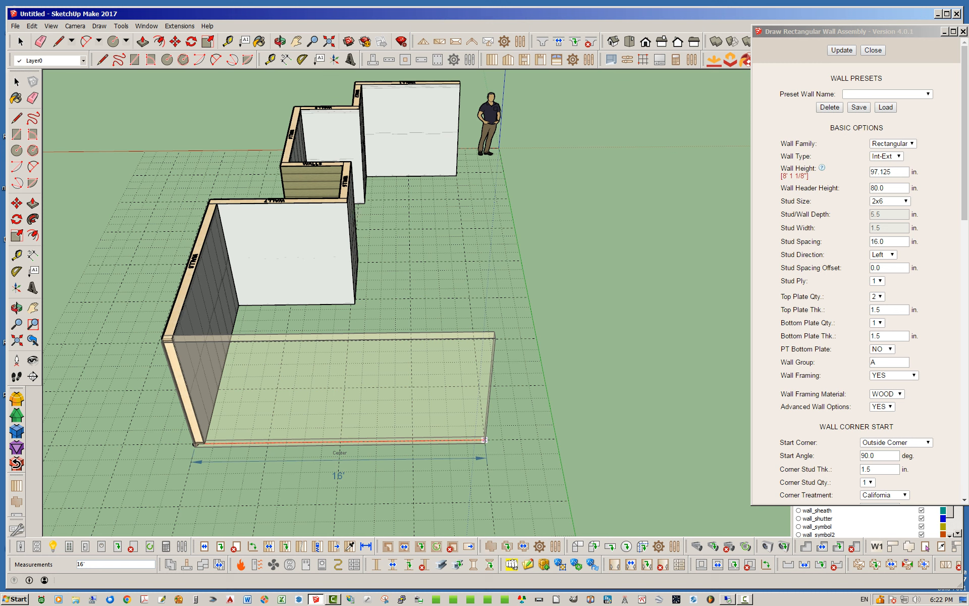
click(485, 439)
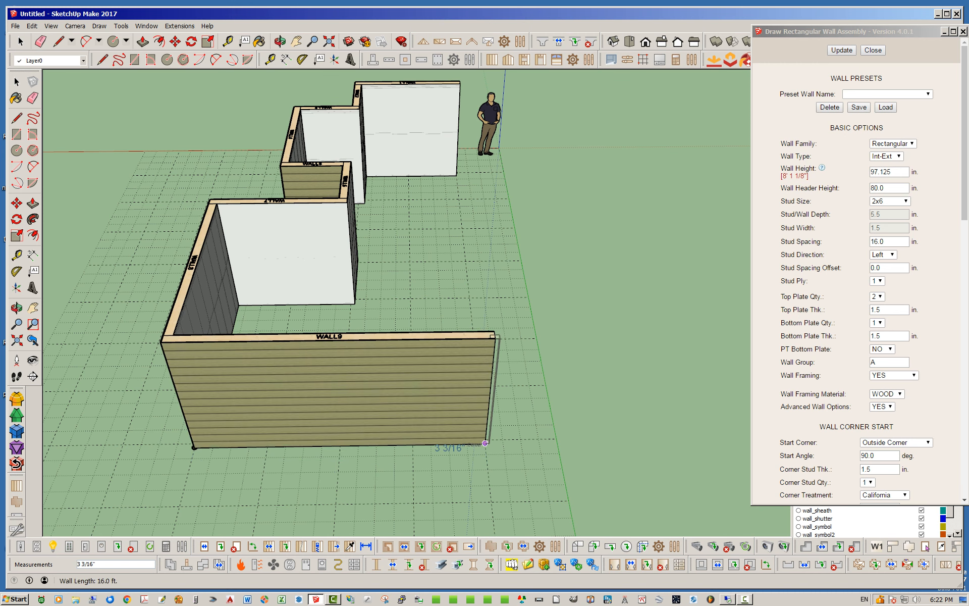
Close the outline with a 28' wall ending at the first wall's starting corner, and leave the wall tool.
middle_drag(484, 440, 404, 444)
middle_drag(248, 406, 202, 417)
scroll(200, 411, down, 2)
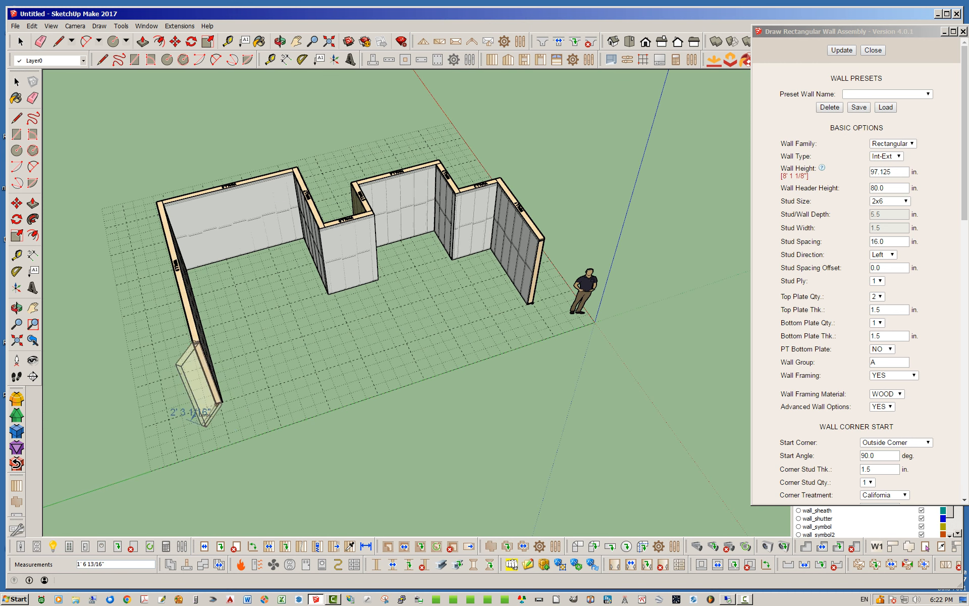
scroll(197, 325, up, 2)
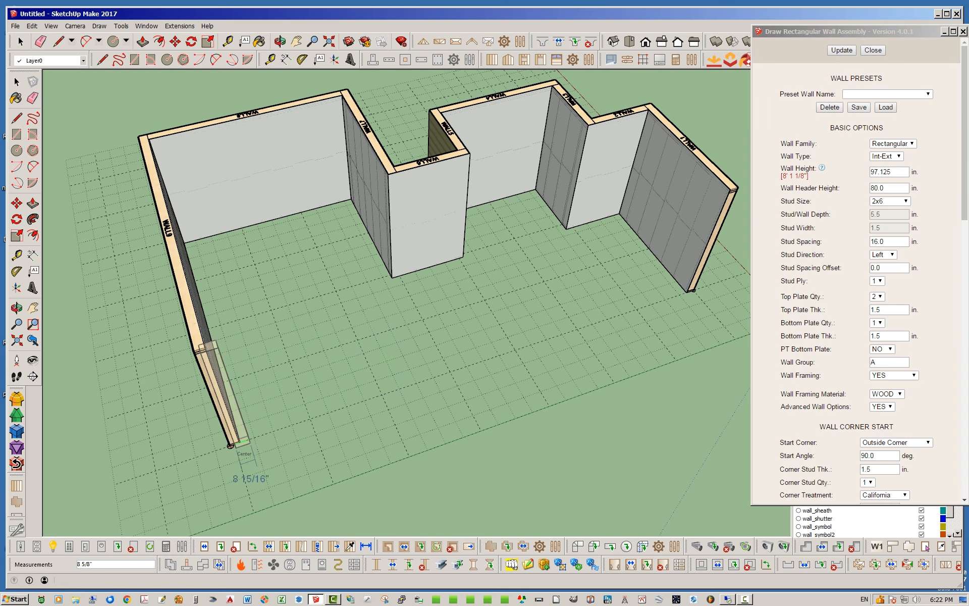
scroll(217, 460, down, 1)
scroll(631, 313, up, 6)
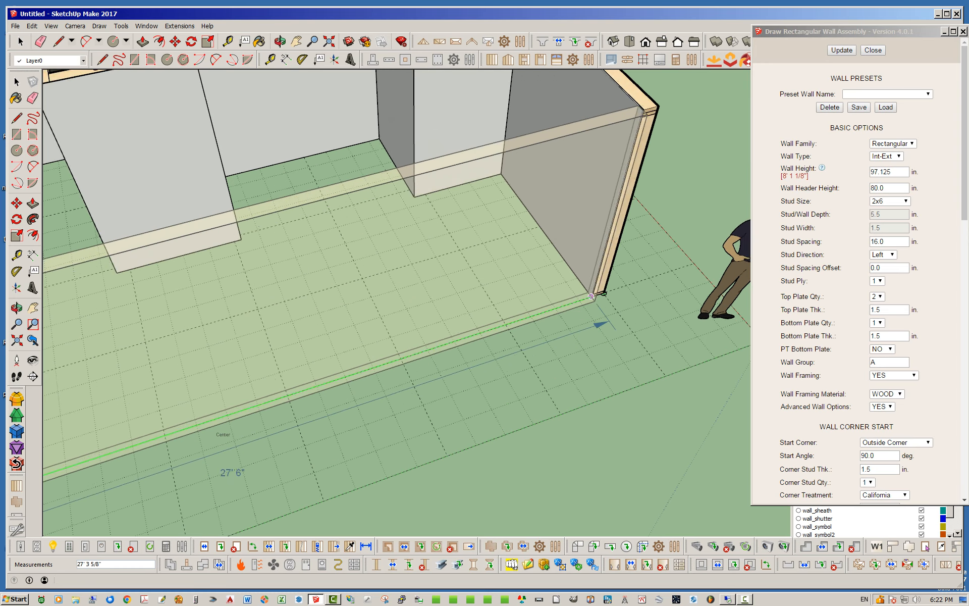
scroll(631, 314, up, 5)
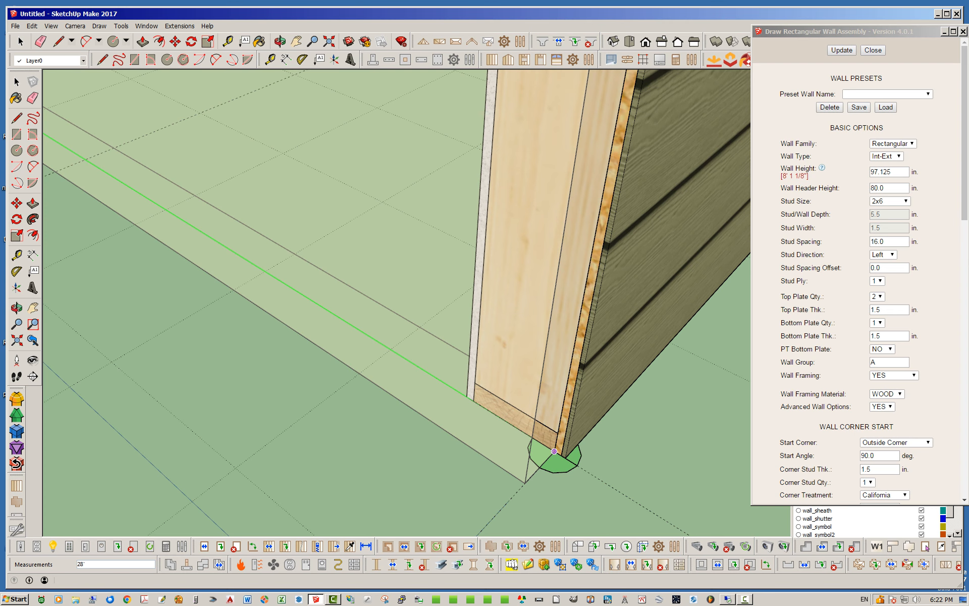
click(554, 451)
key(space)
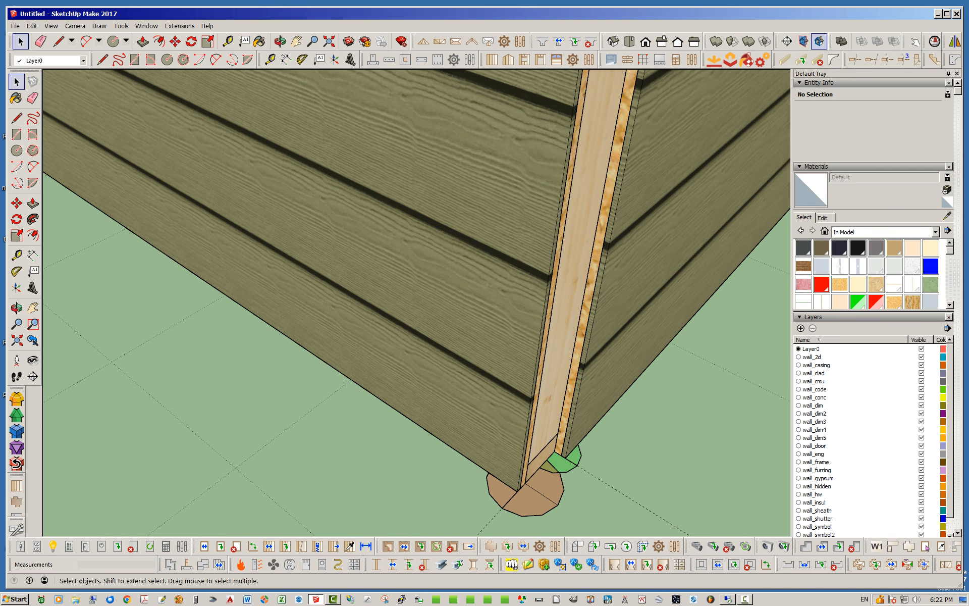
scroll(504, 470, down, 10)
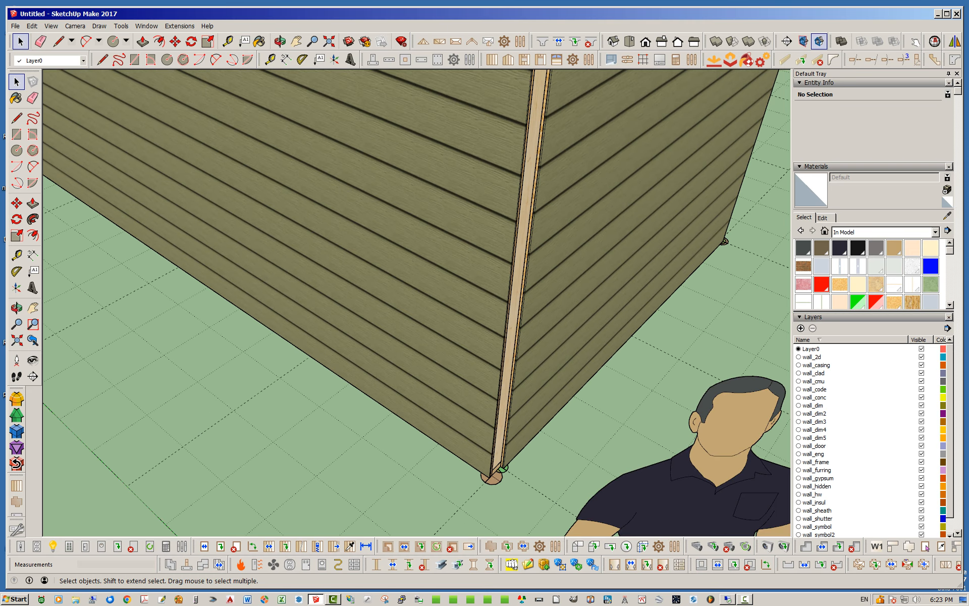
Examine from several angles the corner where the last wall meets the first wall, checking the exposed framing at its edge.
middle_drag(472, 449, 558, 420)
scroll(558, 419, down, 4)
scroll(558, 420, down, 2)
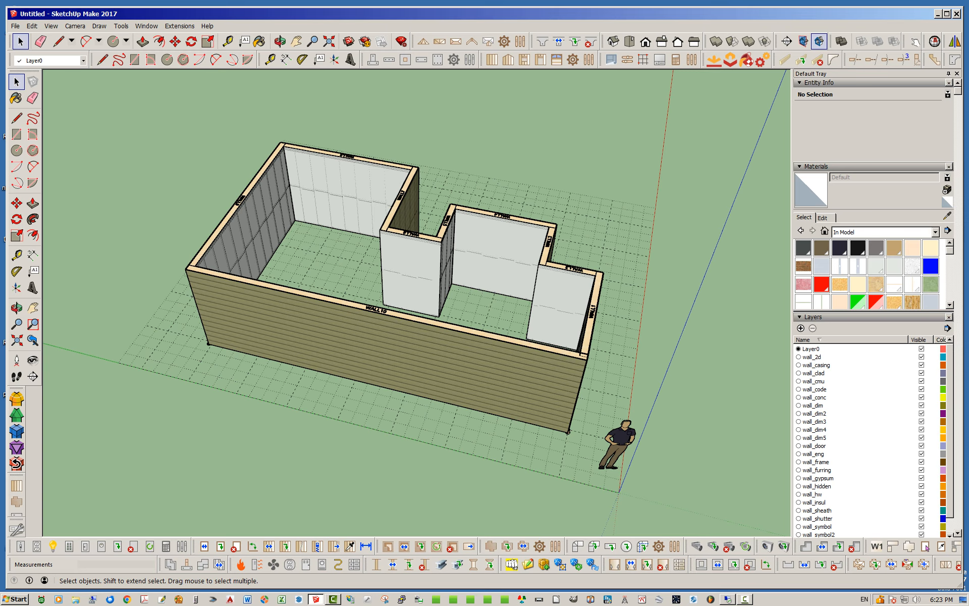
scroll(574, 438, up, 9)
middle_drag(570, 438, 378, 433)
scroll(337, 442, up, 10)
scroll(335, 443, down, 6)
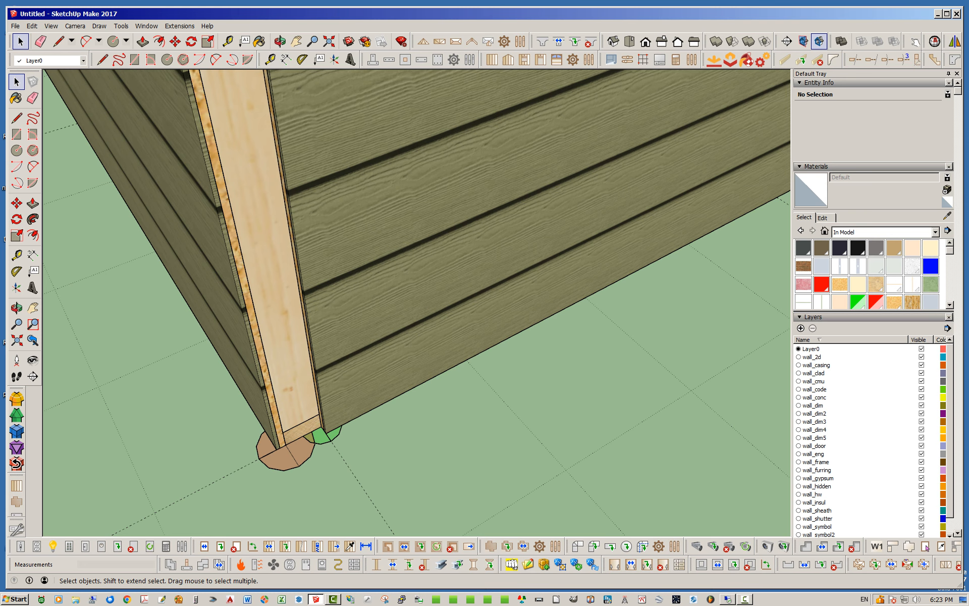
scroll(303, 450, down, 8)
middle_drag(303, 448, 386, 452)
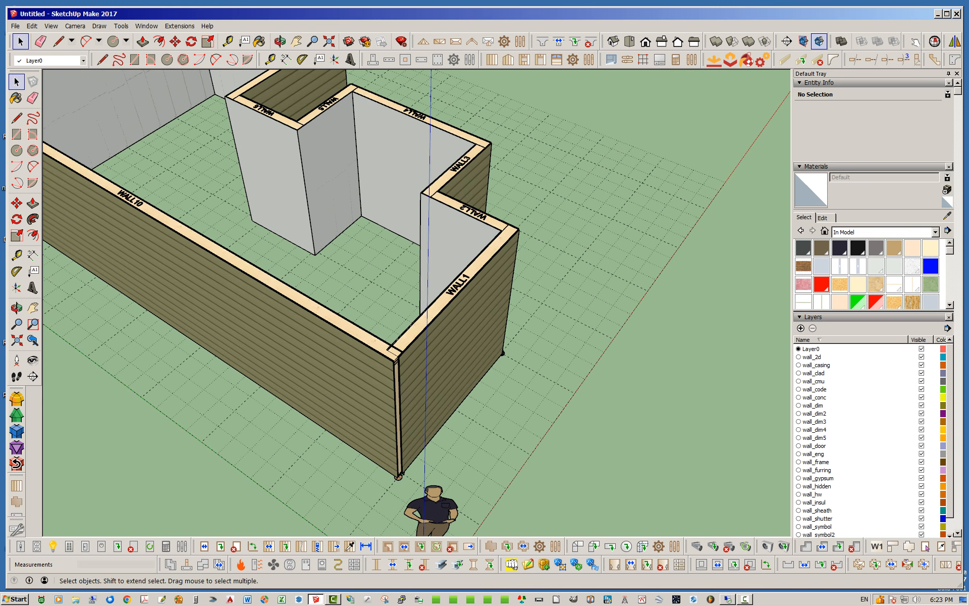
scroll(362, 433, down, 2)
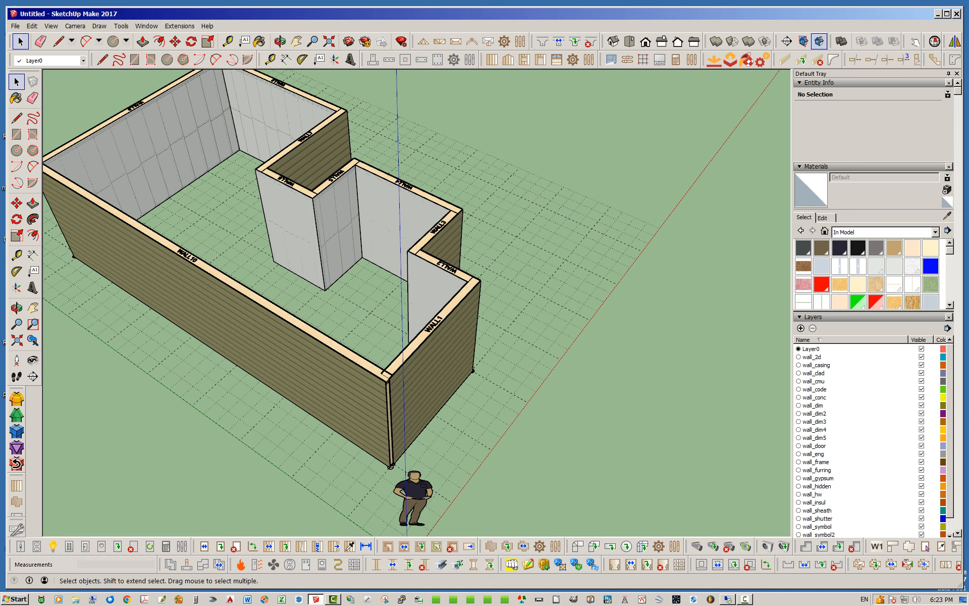
scroll(391, 465, up, 3)
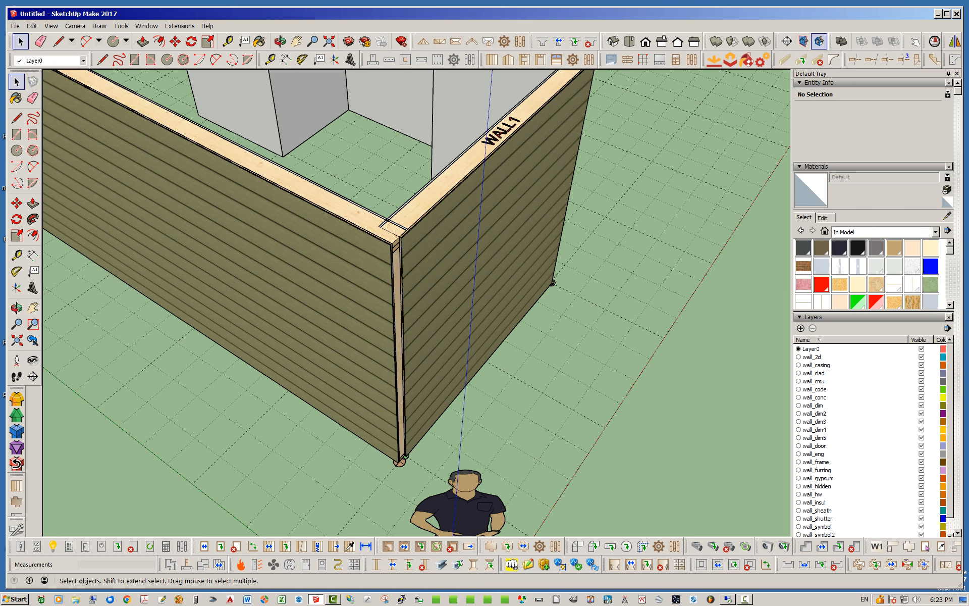
scroll(399, 460, down, 3)
middle_drag(399, 458, 328, 454)
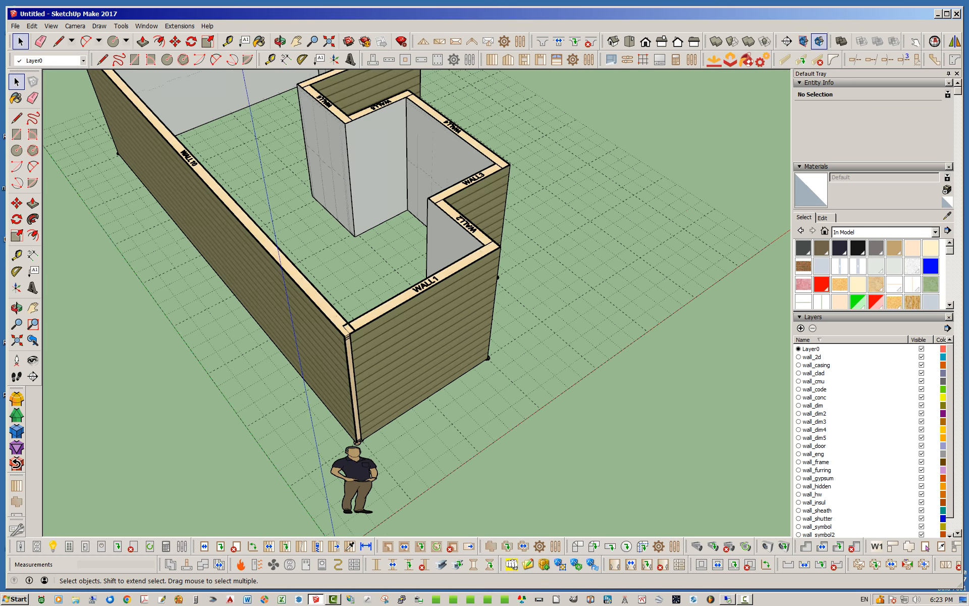
scroll(492, 398, down, 2)
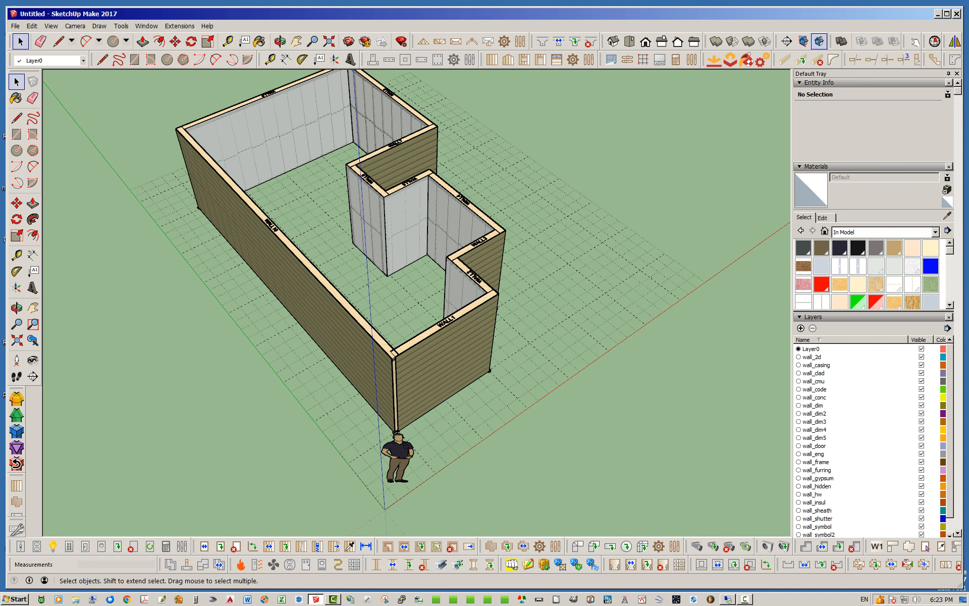
Connect the corner between WALL1 and WALL10 with Connect Corners, picking WALL1 as the first wall.
middle_drag(335, 386, 374, 381)
scroll(374, 381, up, 4)
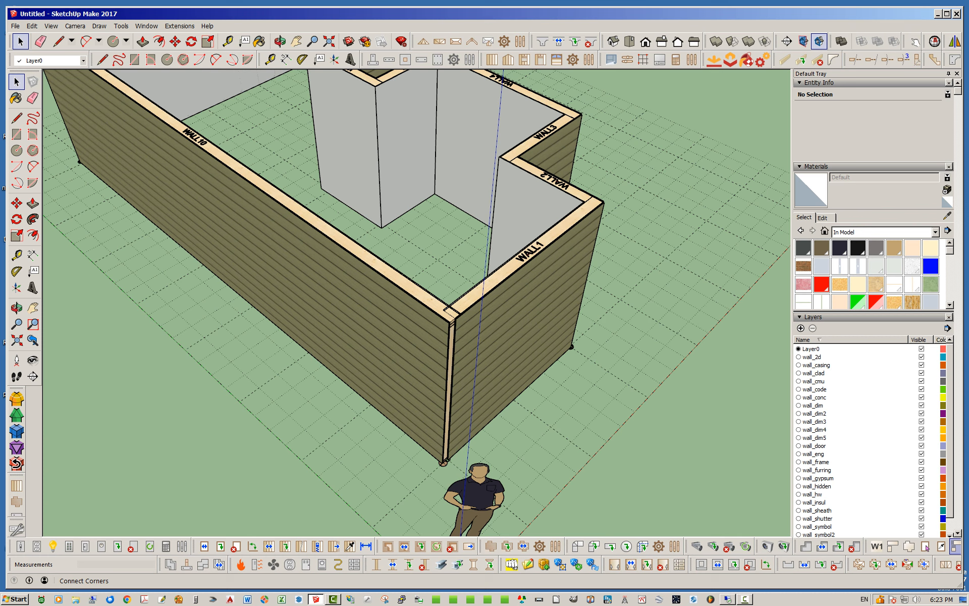
click(926, 547)
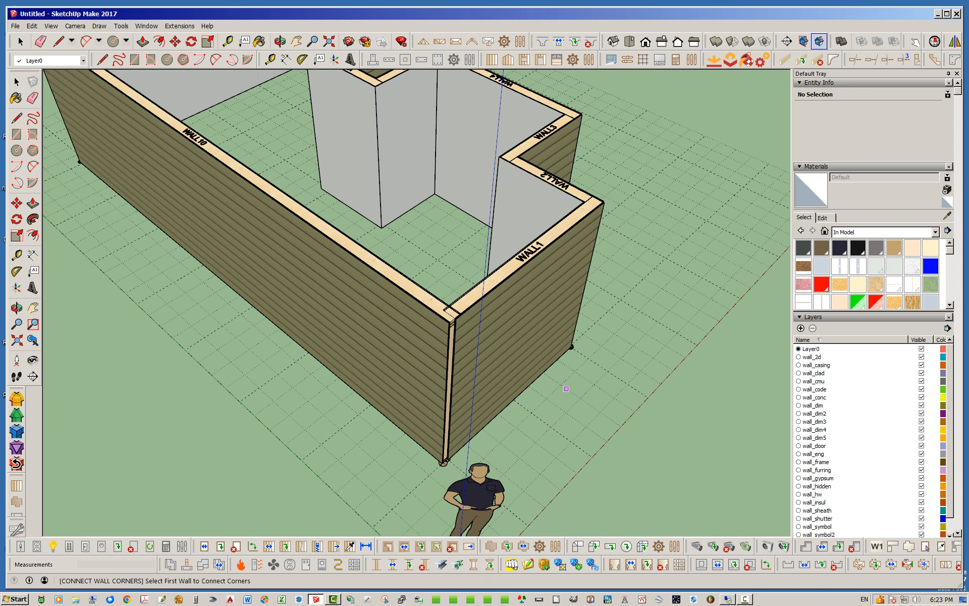
click(469, 308)
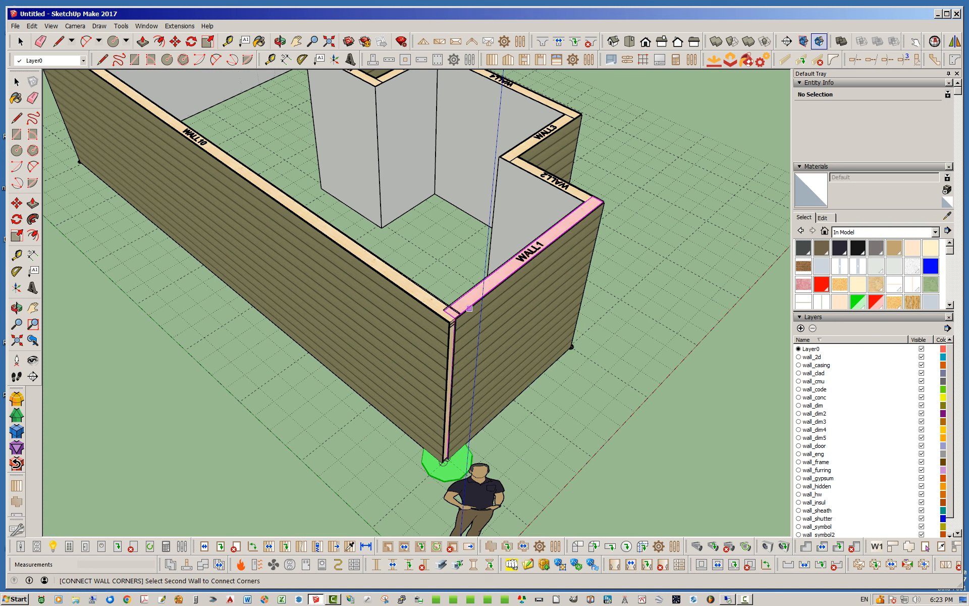
click(435, 306)
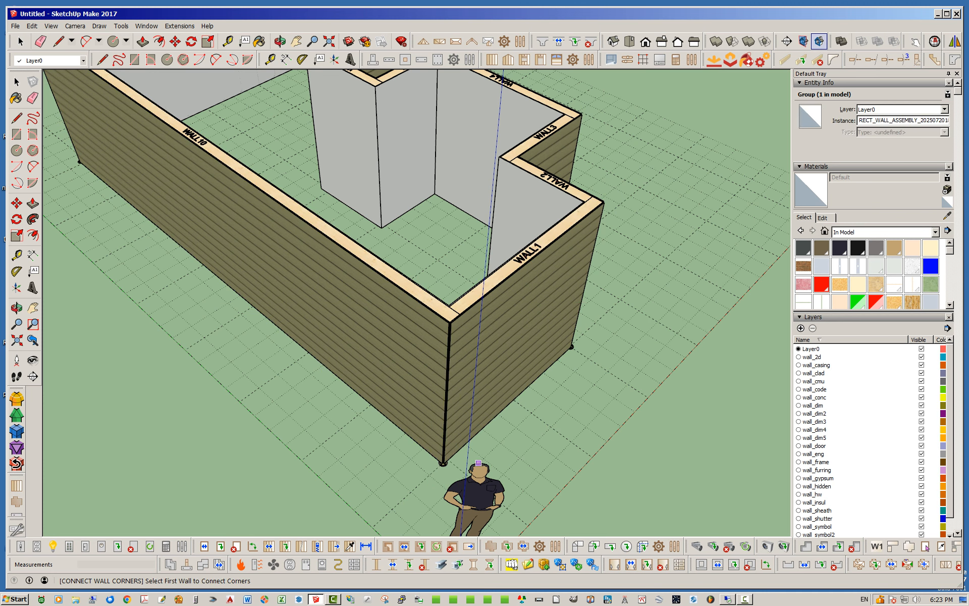
scroll(444, 299, up, 5)
scroll(421, 338, down, 7)
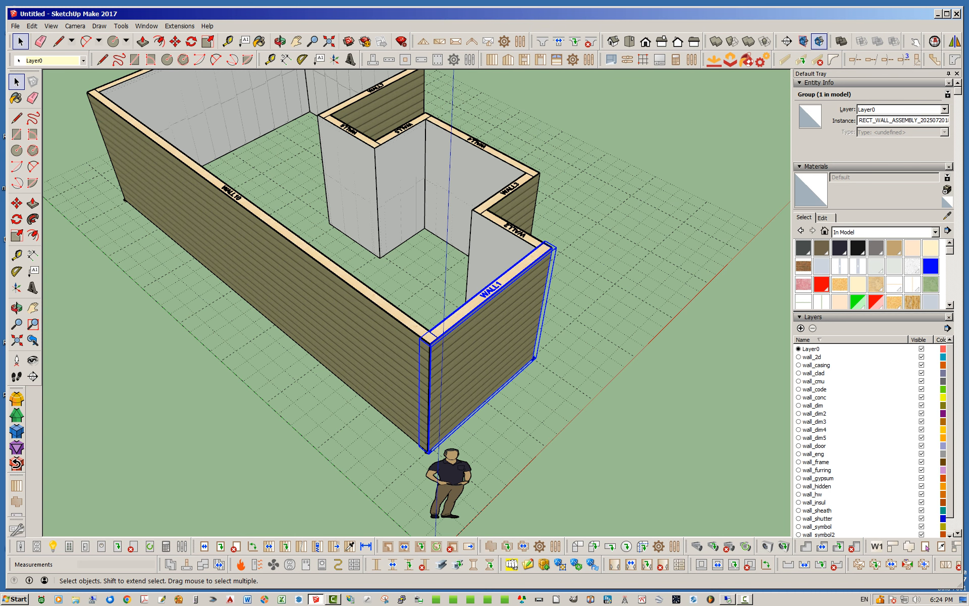
Select all the walls of the perimeter and delete them.
middle_drag(484, 343, 293, 210)
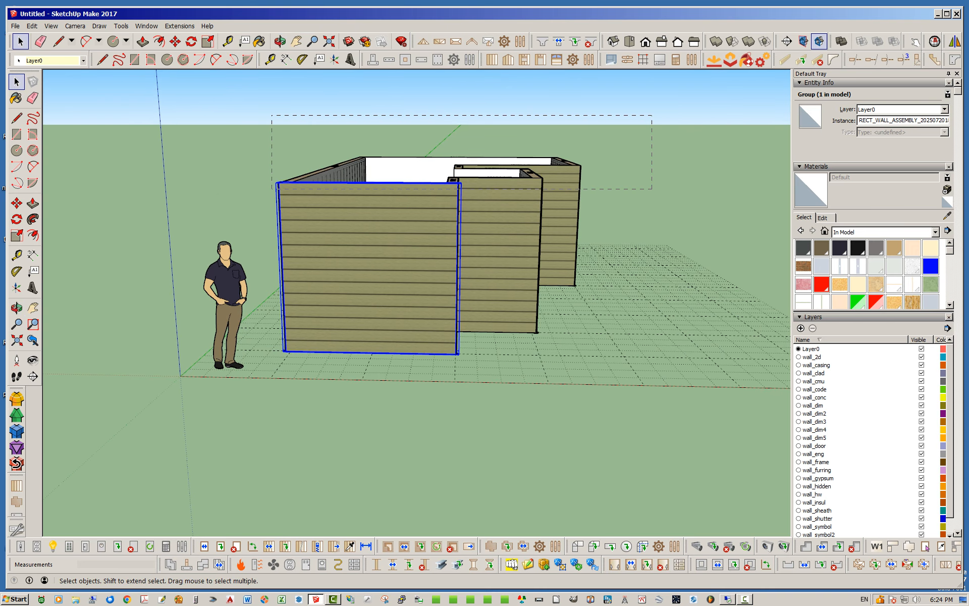
drag(272, 189, 270, 190)
key(Delete)
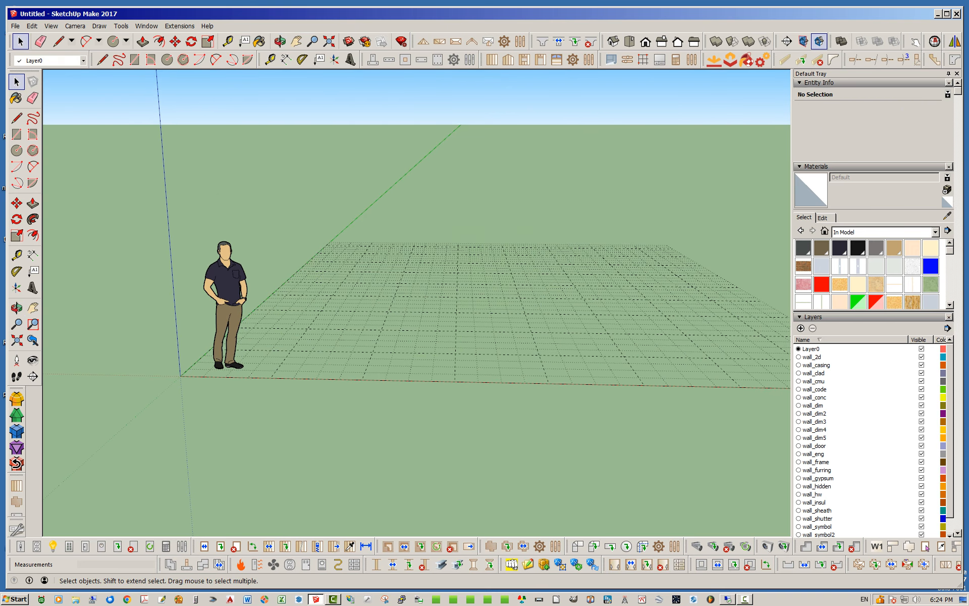
Start a new rectangular wall assembly with 2x6 studs, placing its start point on the grid near the origin.
middle_drag(227, 217, 255, 298)
scroll(255, 298, down, 3)
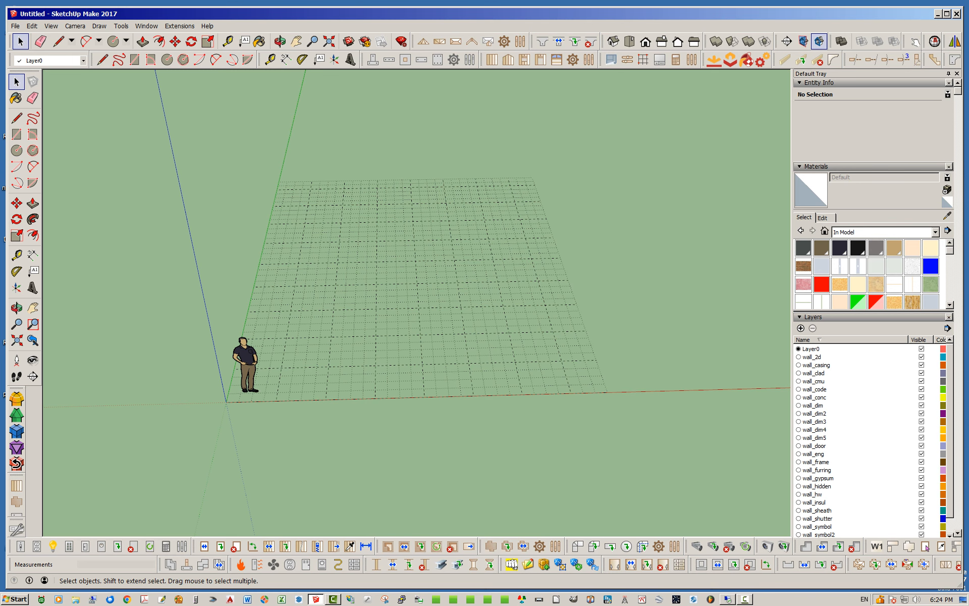
click(492, 60)
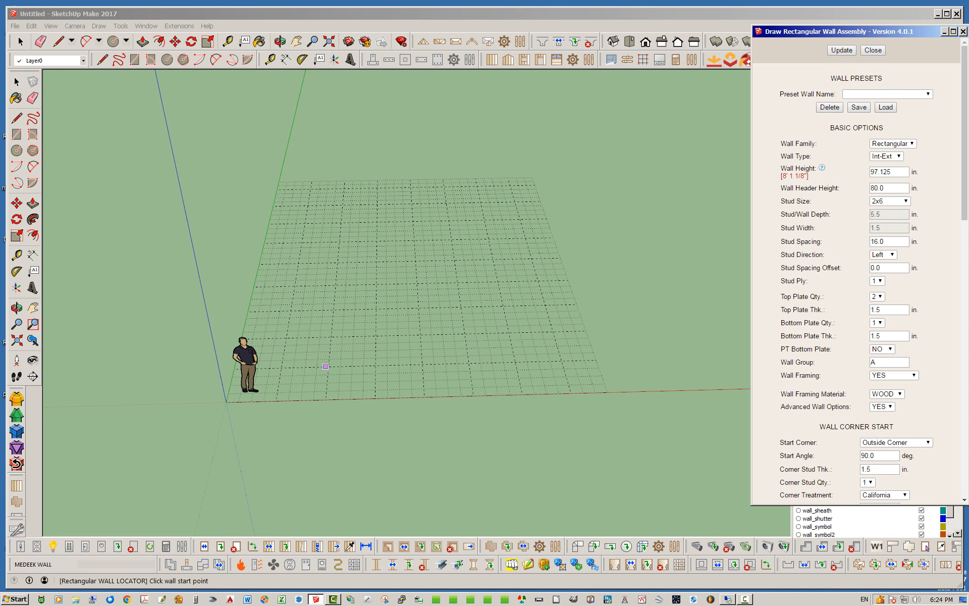
middle_drag(275, 347, 250, 346)
scroll(373, 331, up, 3)
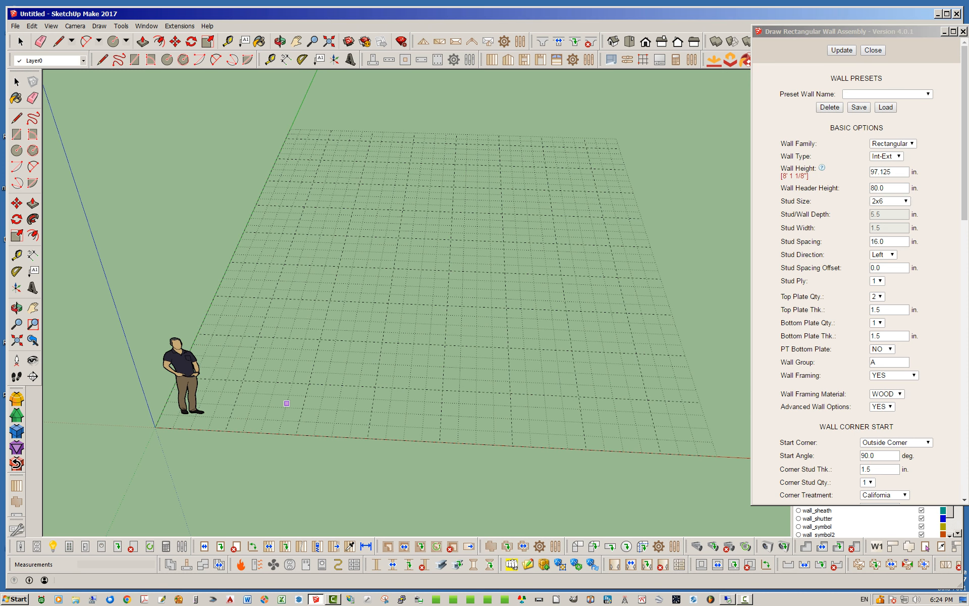
click(243, 379)
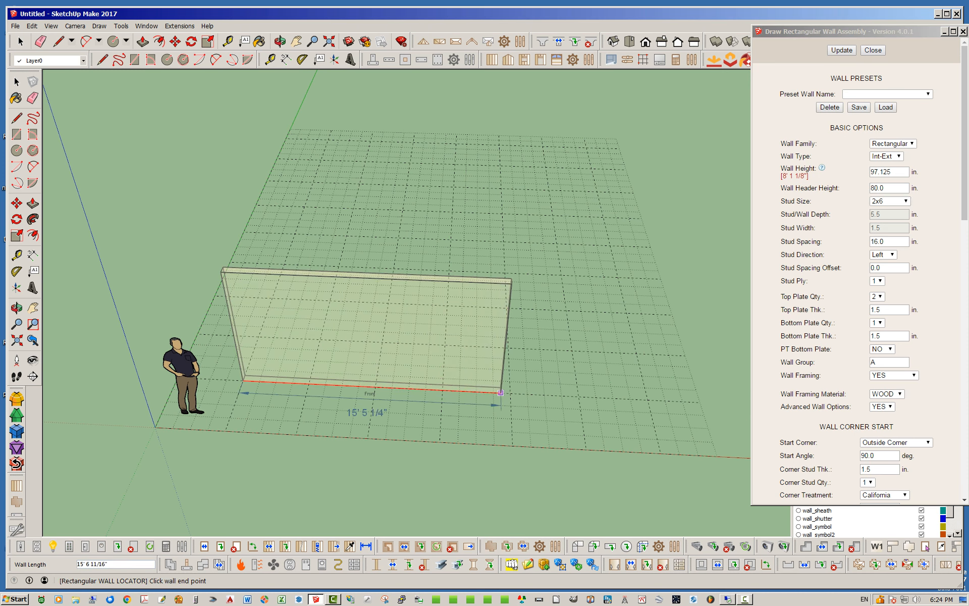
Switch the wall alignment to Sheathing and finish the first wall at 16' along the red axis.
middle_drag(501, 393, 468, 391)
scroll(503, 410, up, 3)
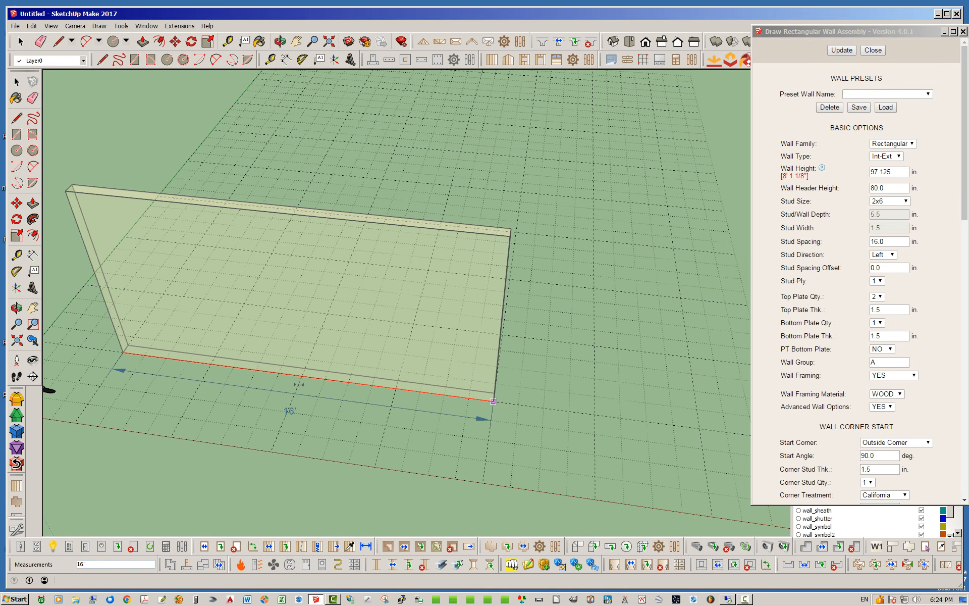
middle_drag(482, 405, 457, 426)
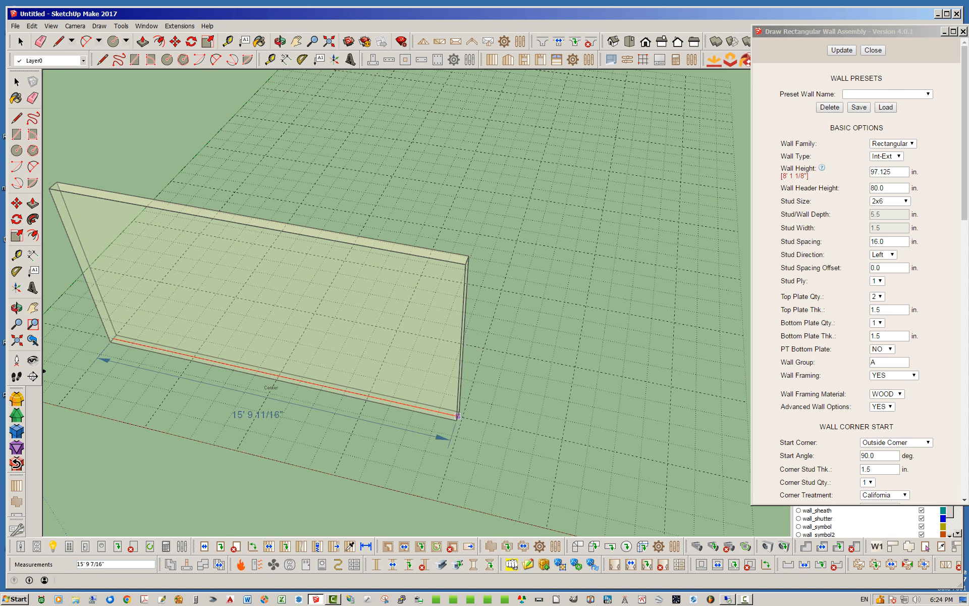
key(Tab)
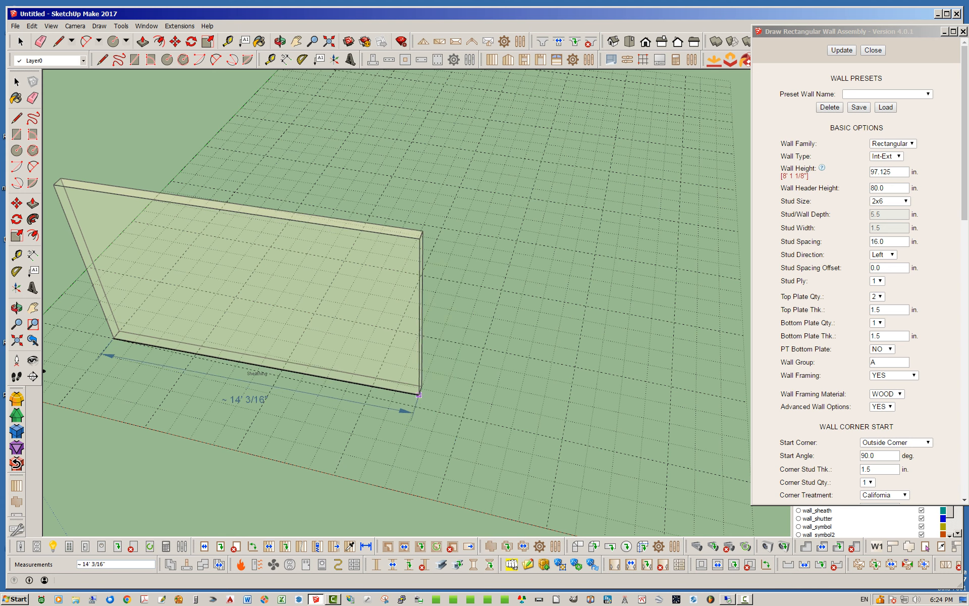
scroll(462, 416, up, 5)
scroll(479, 424, down, 2)
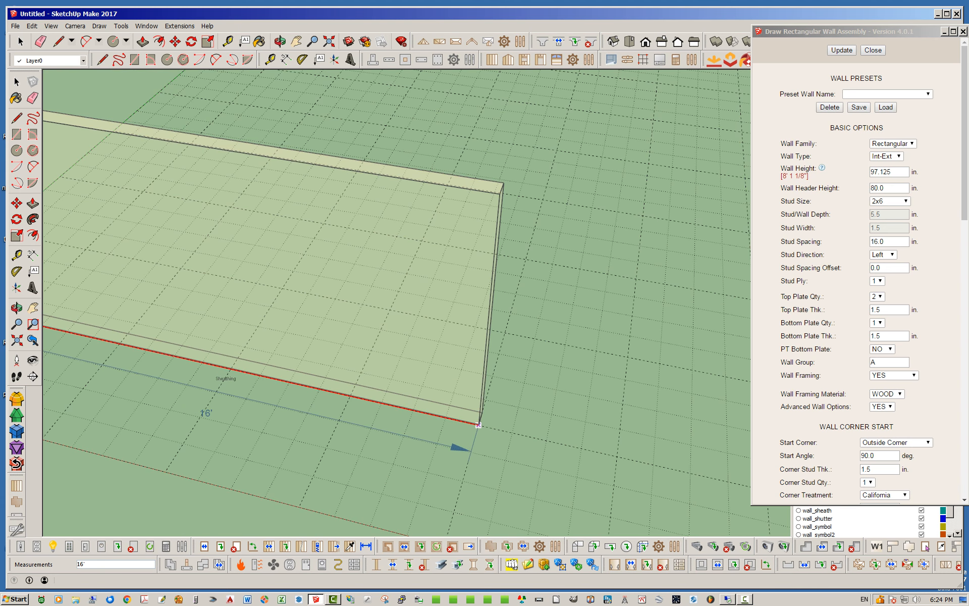
click(478, 424)
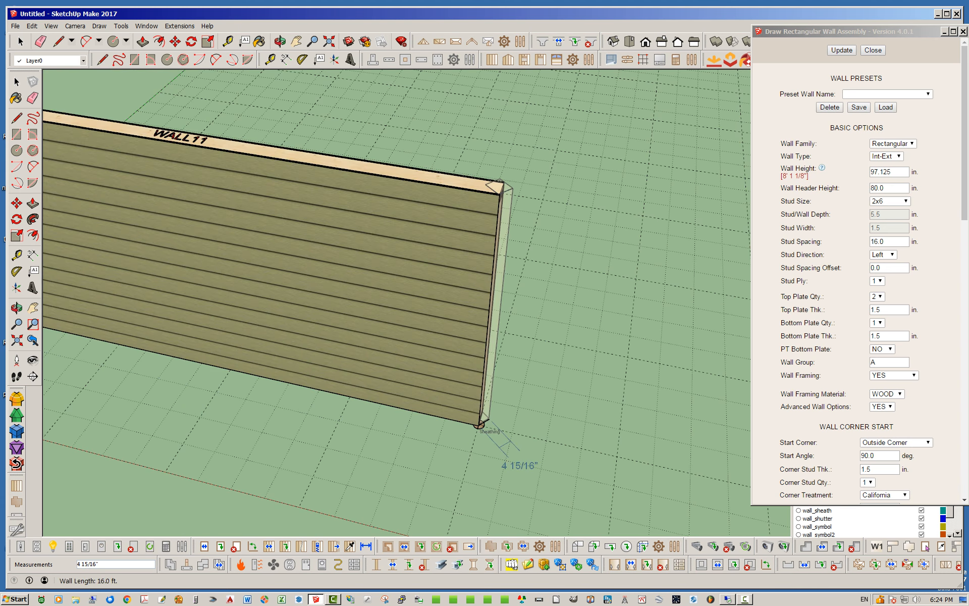
Add a second wall perpendicular to the first along the green axis, and a third wall turning back parallel to the first.
middle_drag(478, 425, 359, 438)
scroll(173, 415, down, 2)
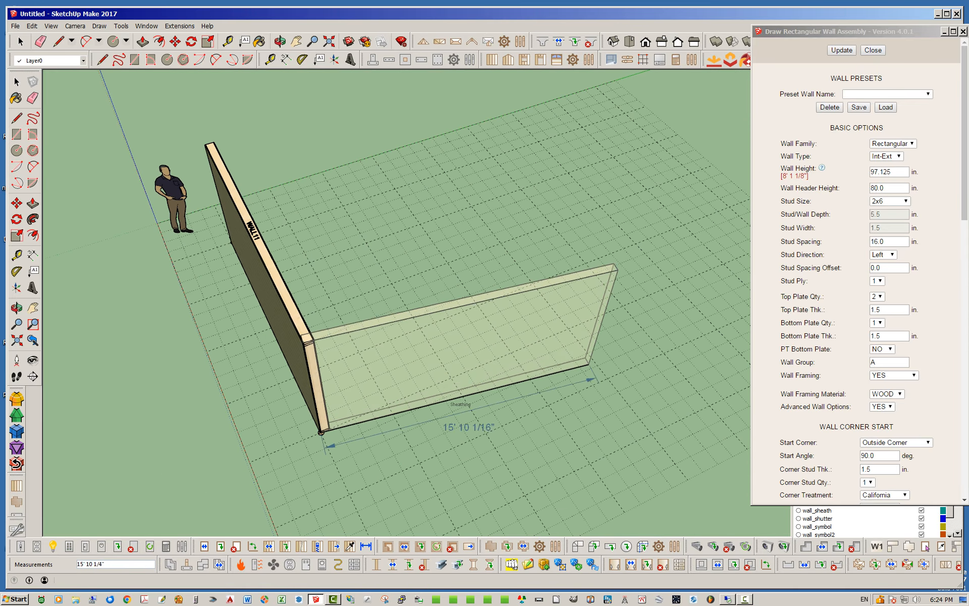
click(622, 305)
middle_drag(623, 305, 437, 472)
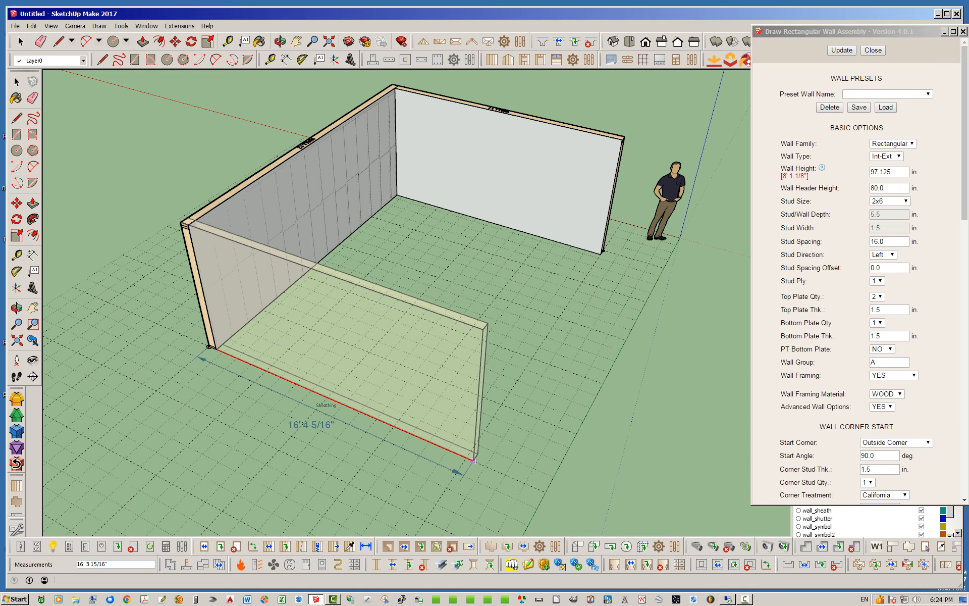
click(467, 458)
Close the rectangle with a fourth wall of about 20' ending at the first wall's starting corner, and leave the wall tool.
middle_drag(540, 389, 555, 414)
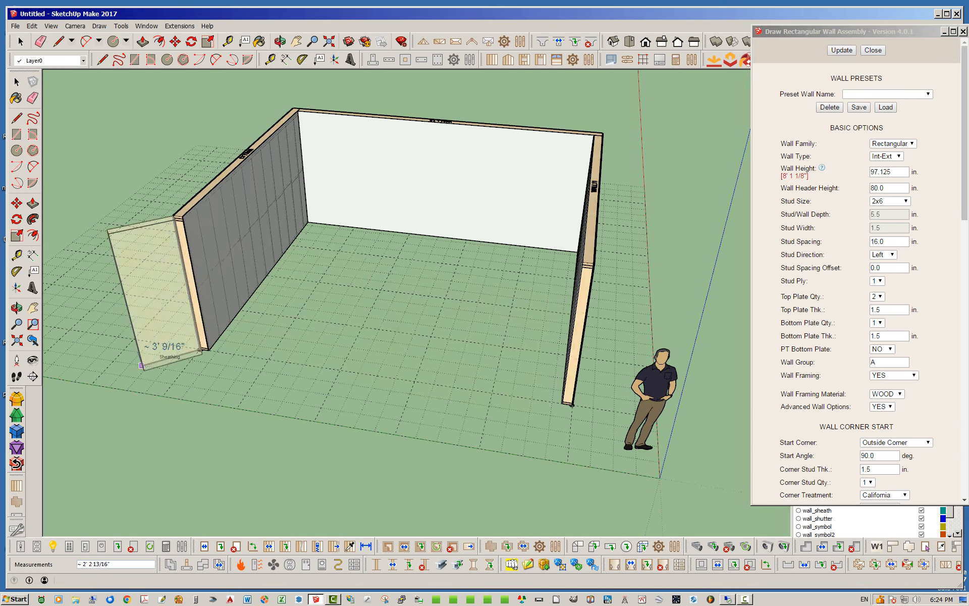
scroll(558, 416, up, 10)
scroll(555, 408, up, 2)
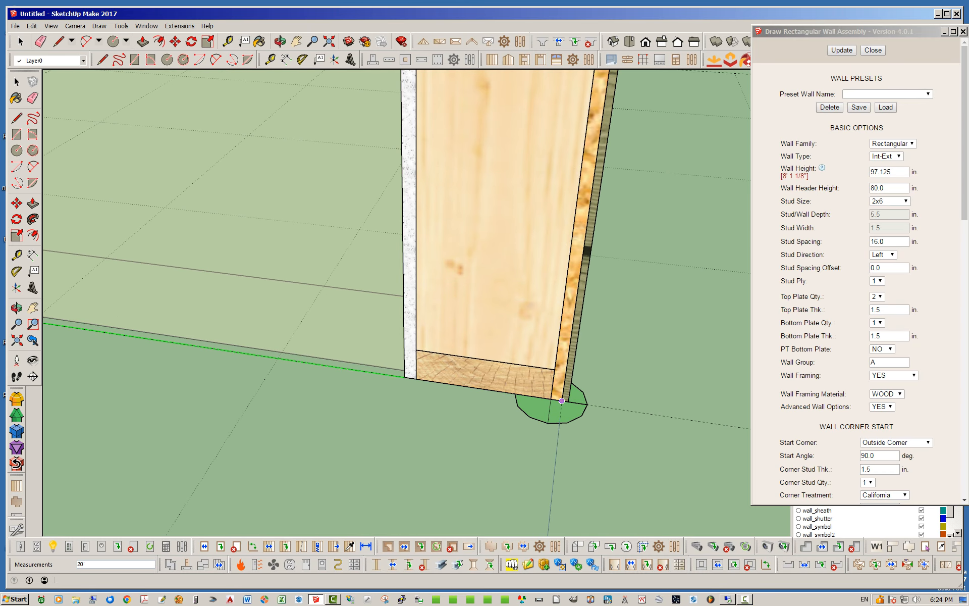
click(550, 399)
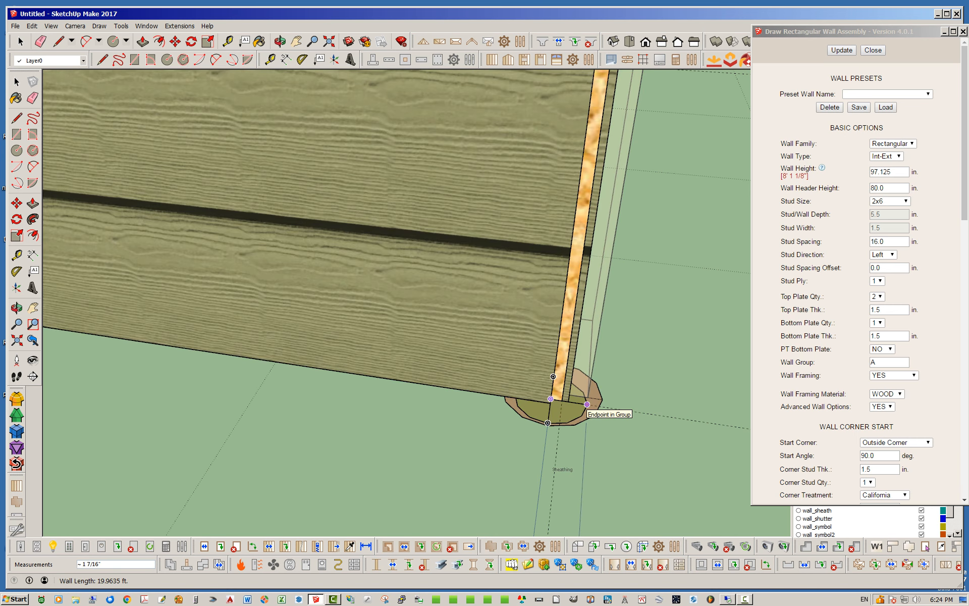
key(space)
Hide the wall_gypsum layer to expose the interior framing around the unconnected corner.
middle_drag(586, 404, 450, 509)
scroll(436, 477, down, 8)
scroll(444, 471, down, 3)
scroll(461, 253, up, 8)
middle_drag(460, 252, 520, 267)
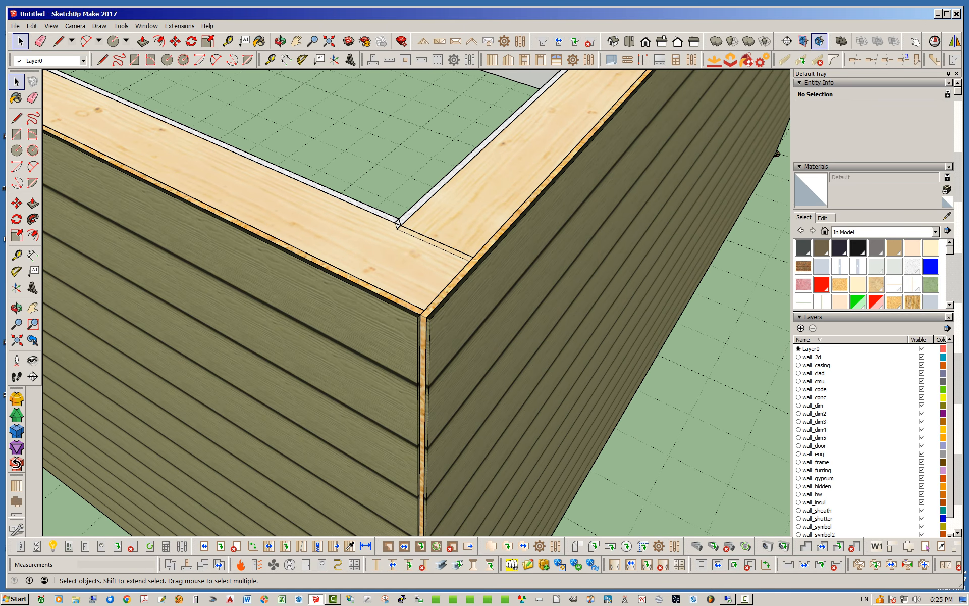
click(921, 477)
middle_drag(353, 242, 424, 228)
scroll(424, 227, down, 6)
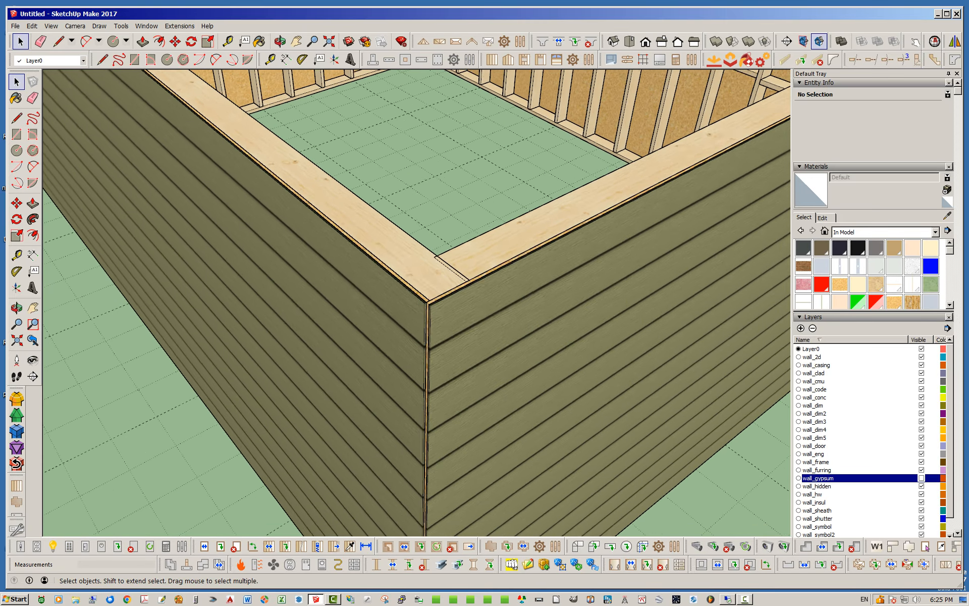
Connect the start of WALL11 as Outside Corner to the end of WALL14 as Inset Outside Corner with Connect Corners.
scroll(419, 424, up, 10)
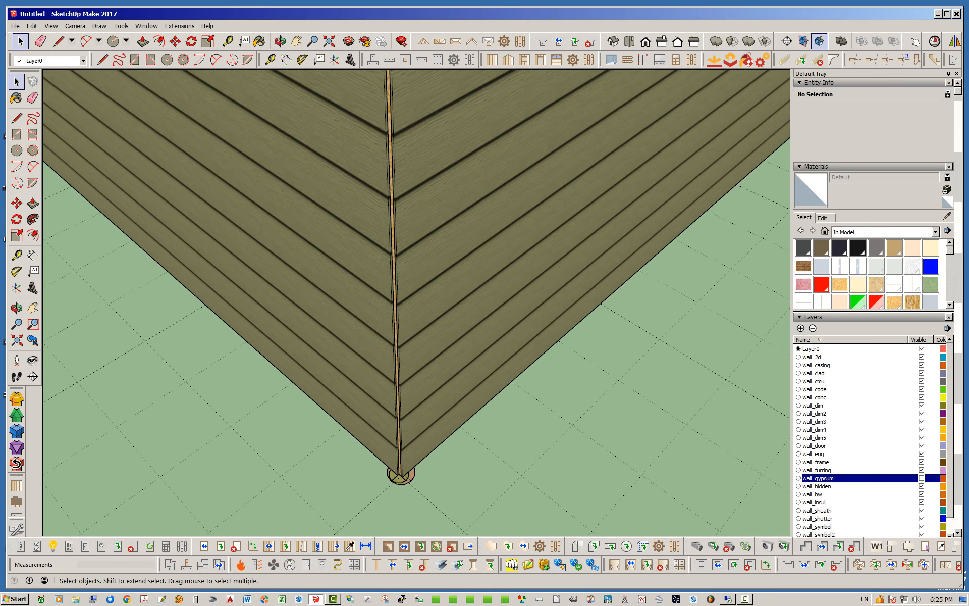
click(955, 546)
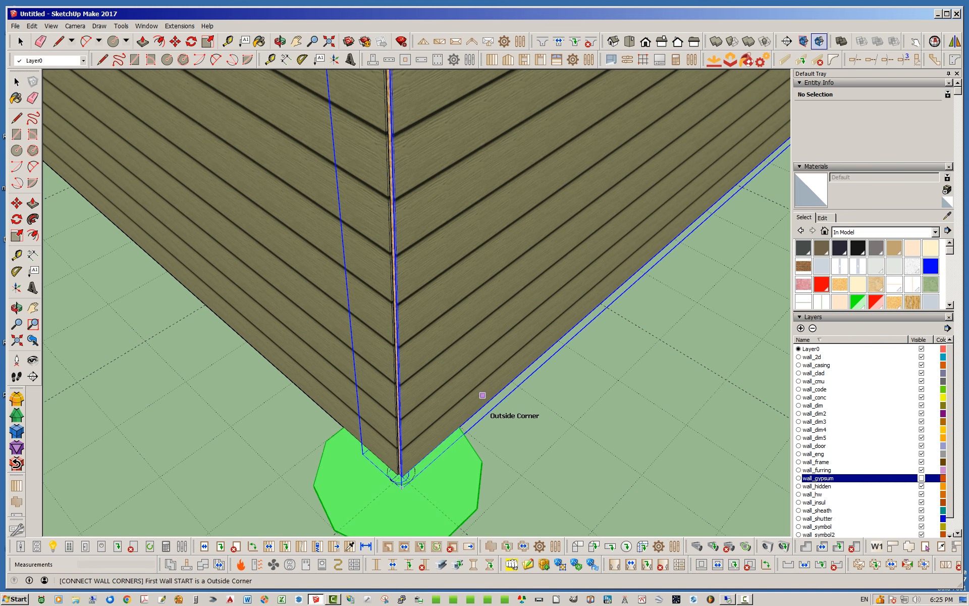
click(461, 193)
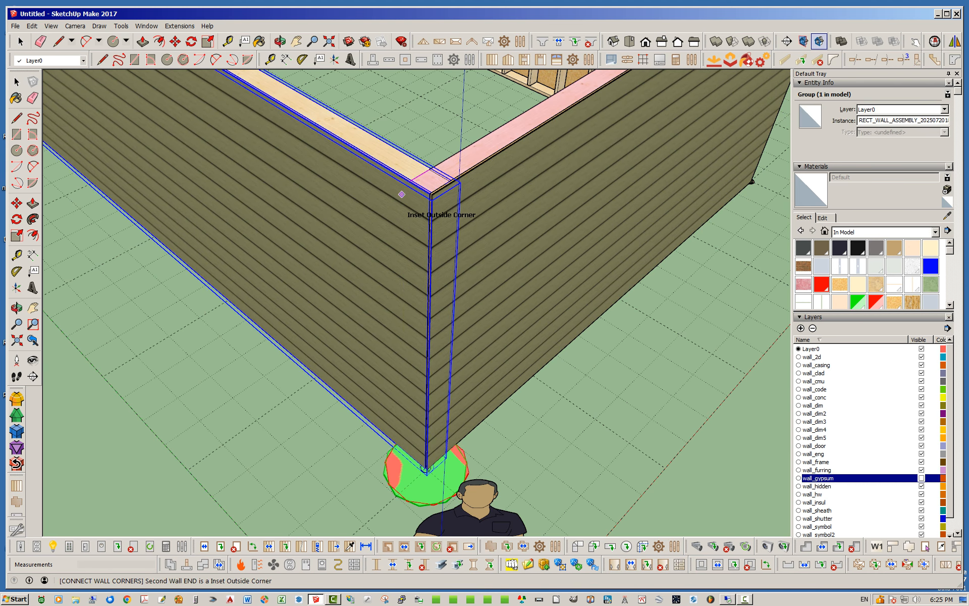
click(398, 192)
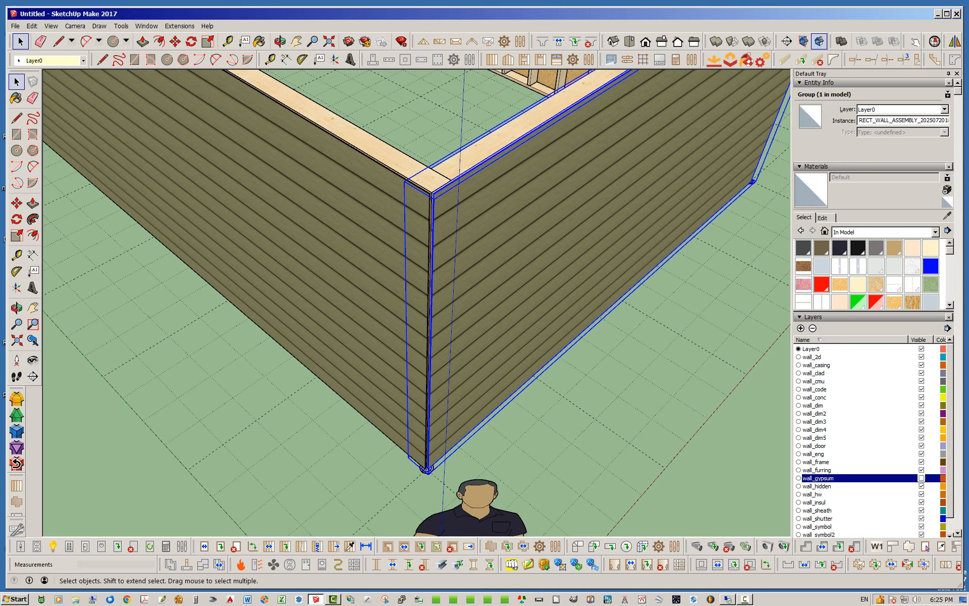
scroll(439, 420, up, 5)
scroll(440, 451, down, 12)
middle_drag(438, 451, 439, 462)
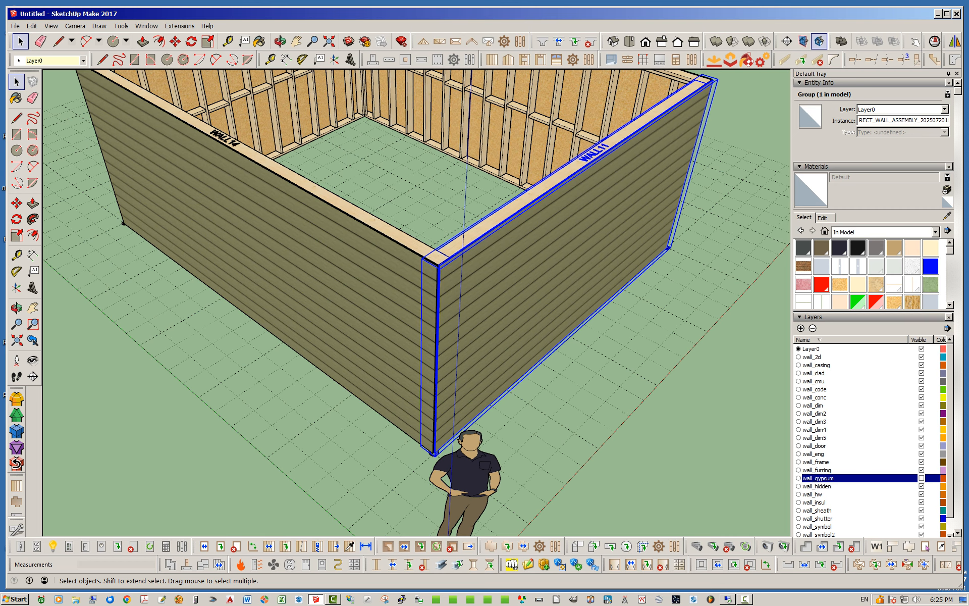
Clear the wall selection and hide the wall_clad and wall_sheath layers so only the framing of the four walls shows.
scroll(873, 439, down, 1)
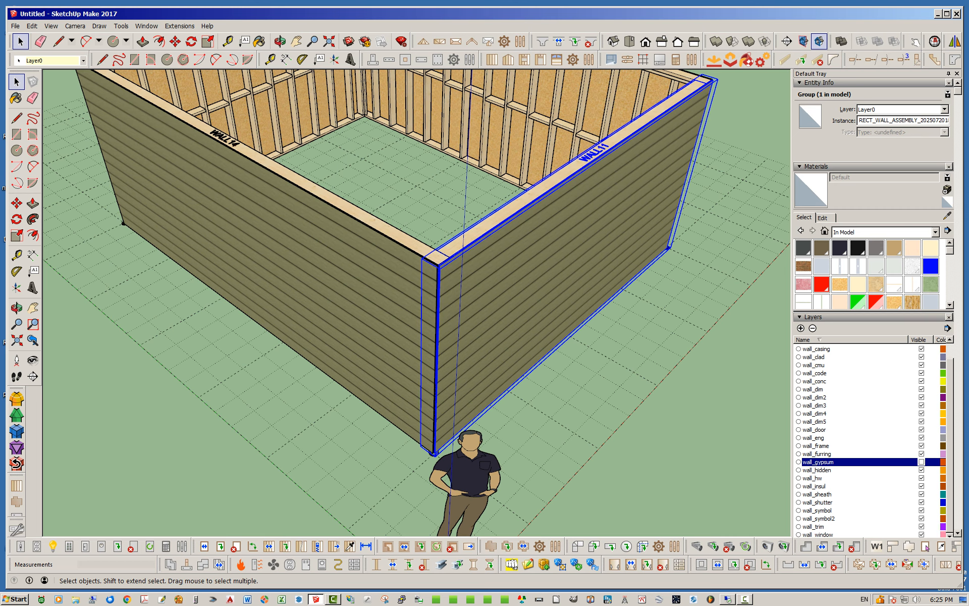
scroll(378, 374, down, 8)
middle_drag(454, 364, 323, 363)
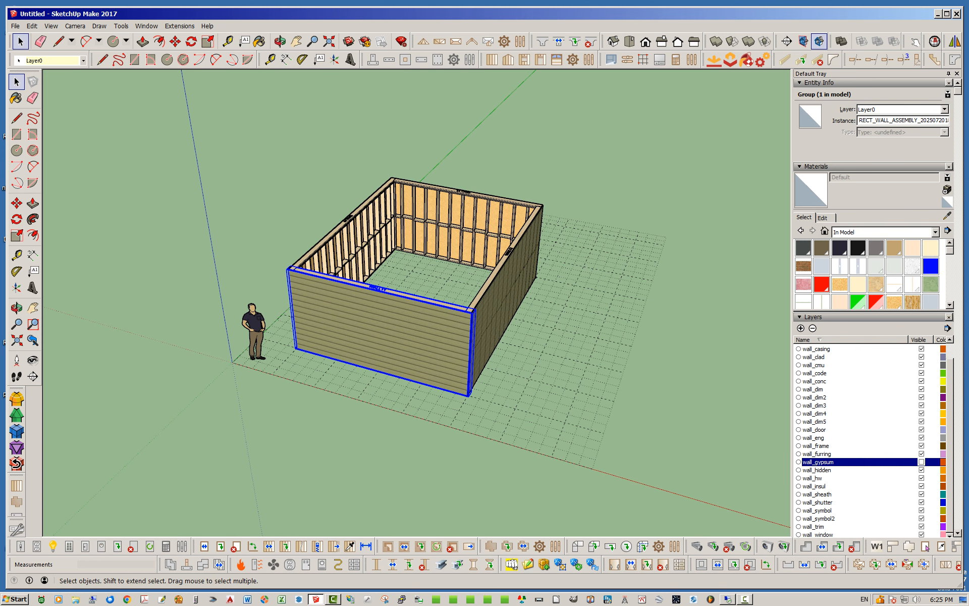
click(323, 368)
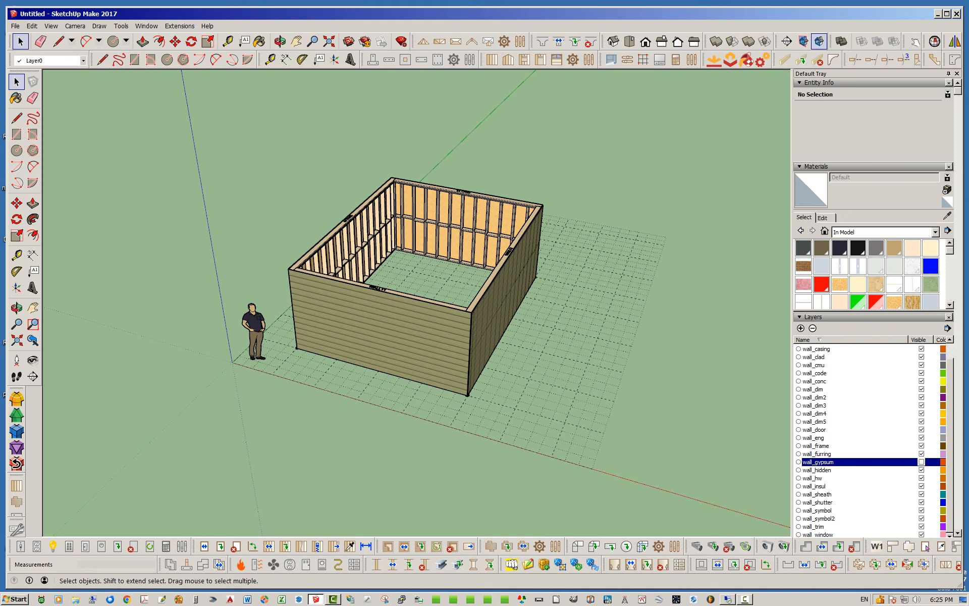
middle_drag(363, 353, 330, 356)
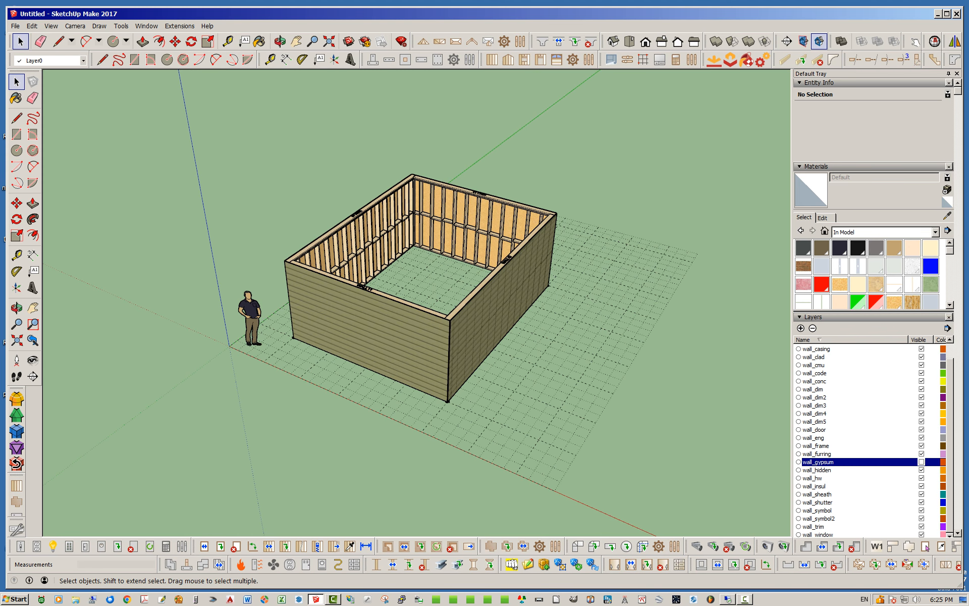
middle_drag(363, 328, 363, 335)
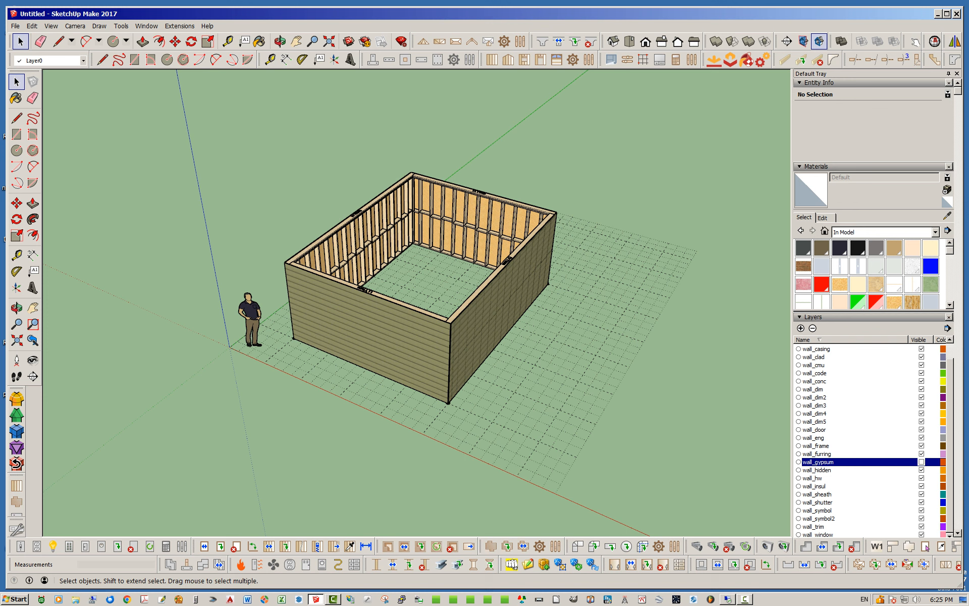
scroll(873, 439, up, 1)
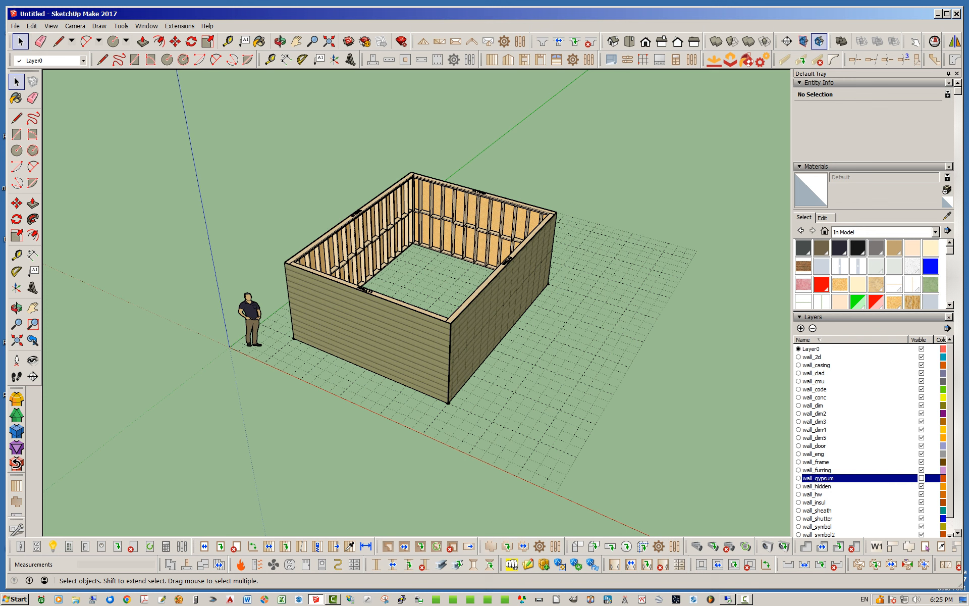
click(921, 373)
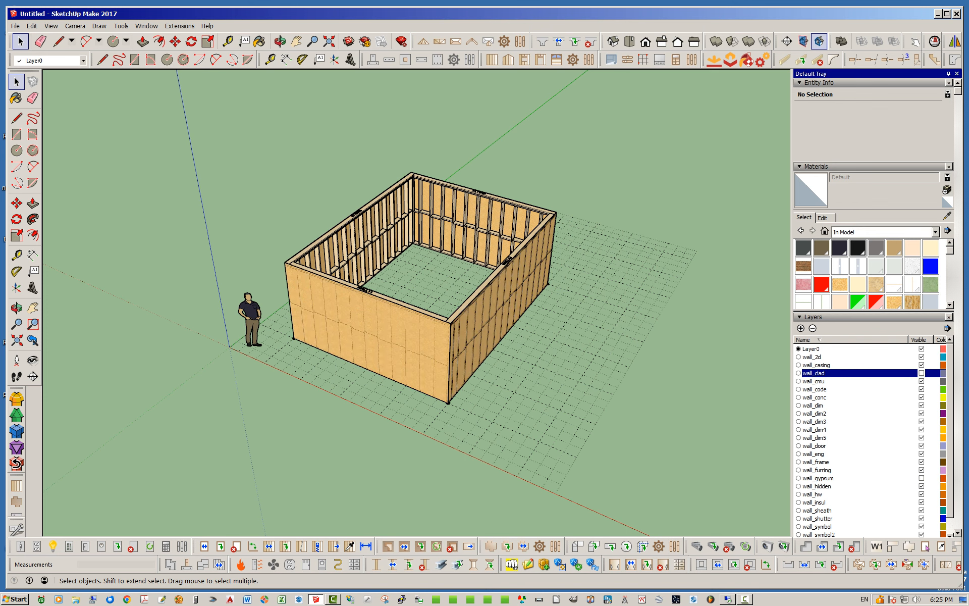
scroll(873, 439, down, 1)
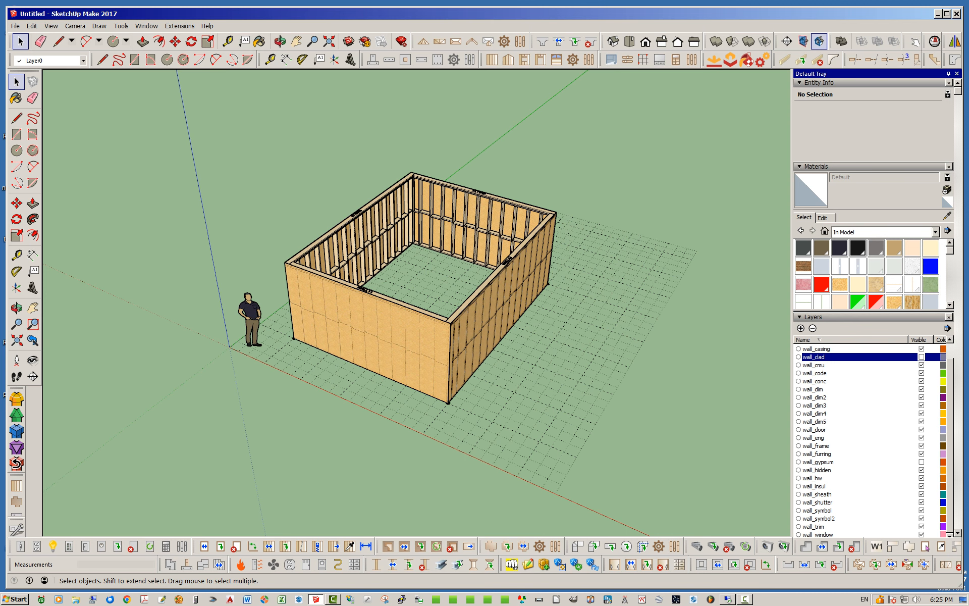
click(922, 494)
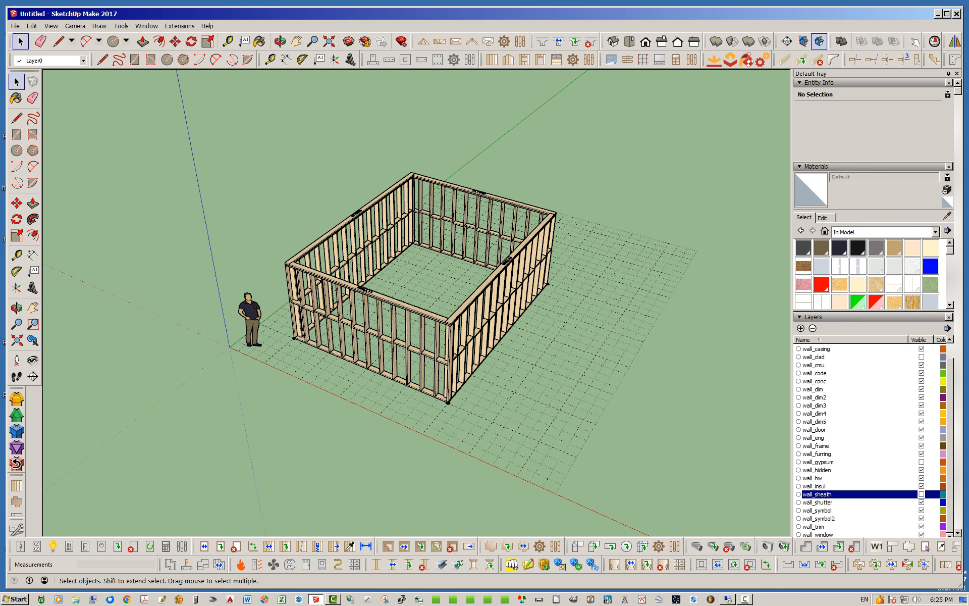
Examine the exposed framing of the closed perimeter, especially the bottom plates and corner marker where WALL11 meets WALL12.
scroll(270, 224, up, 2)
scroll(562, 489, up, 3)
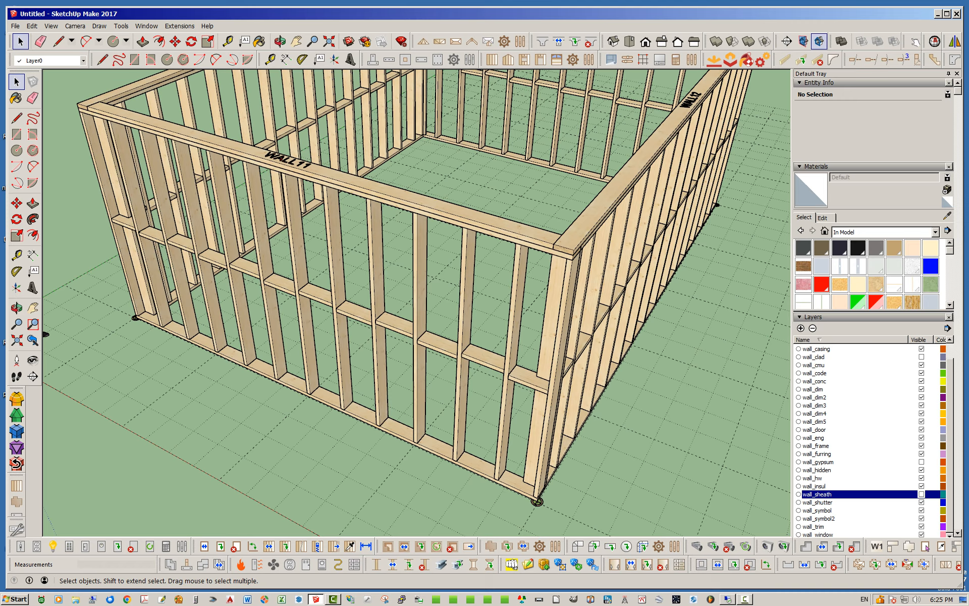
scroll(396, 413, down, 3)
scroll(452, 424, down, 2)
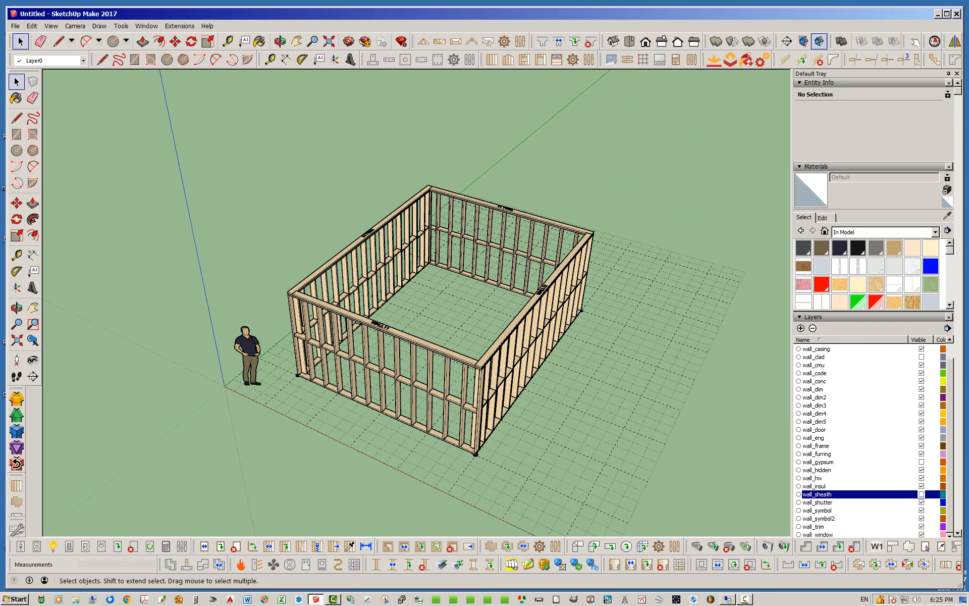
scroll(381, 368, up, 2)
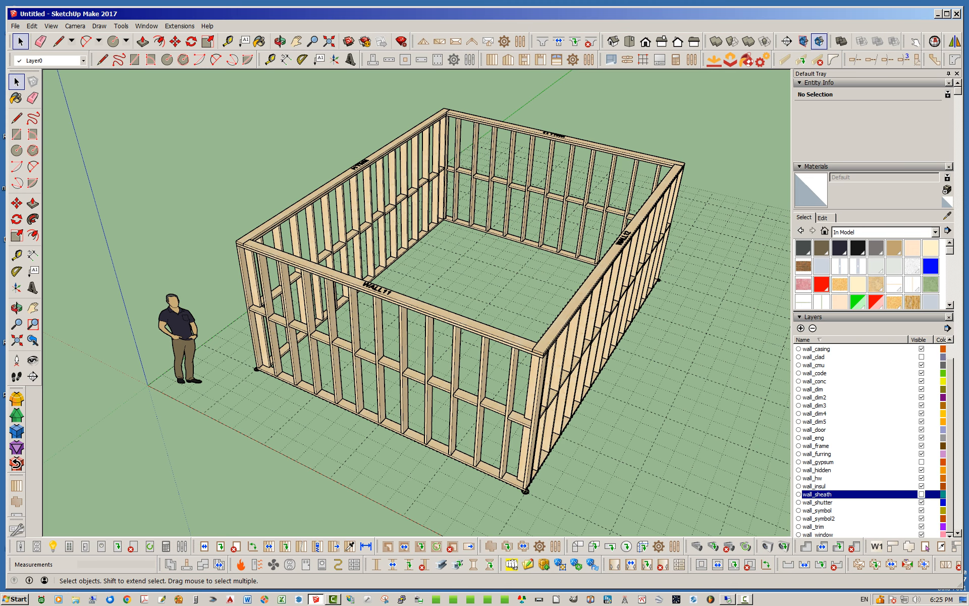
middle_drag(429, 363, 412, 338)
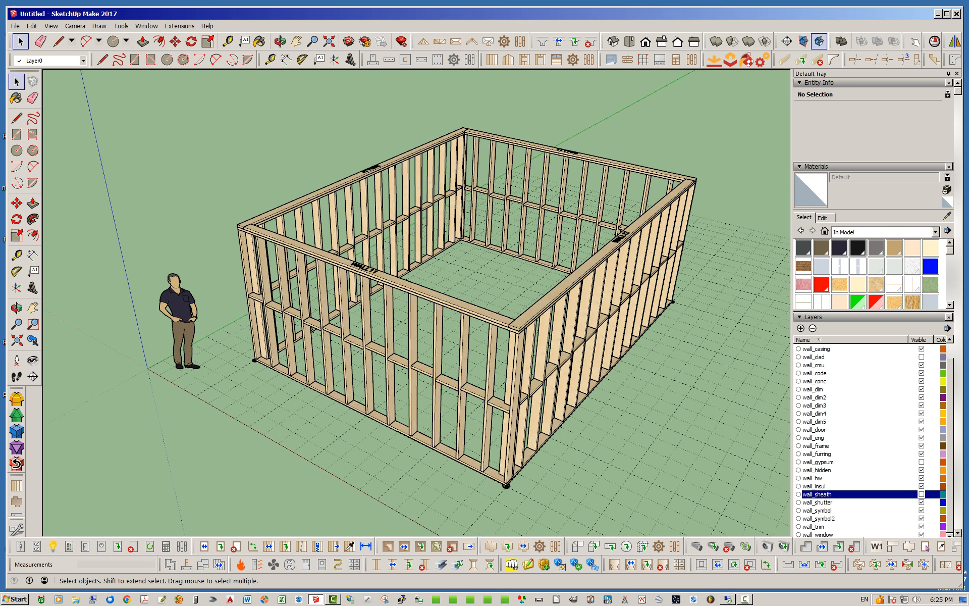
scroll(505, 486, up, 6)
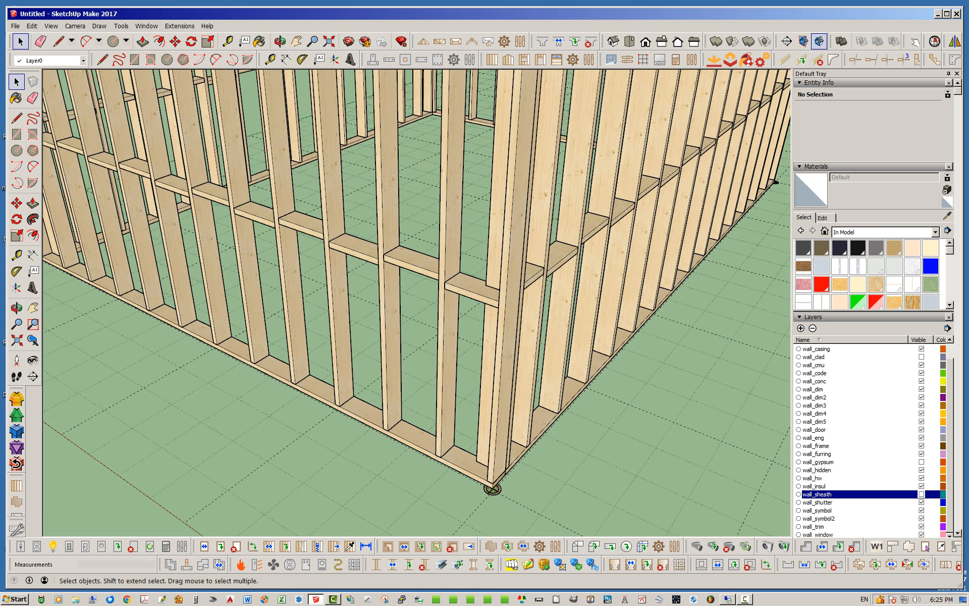
scroll(492, 489, down, 6)
middle_drag(429, 364, 560, 313)
middle_drag(353, 323, 545, 379)
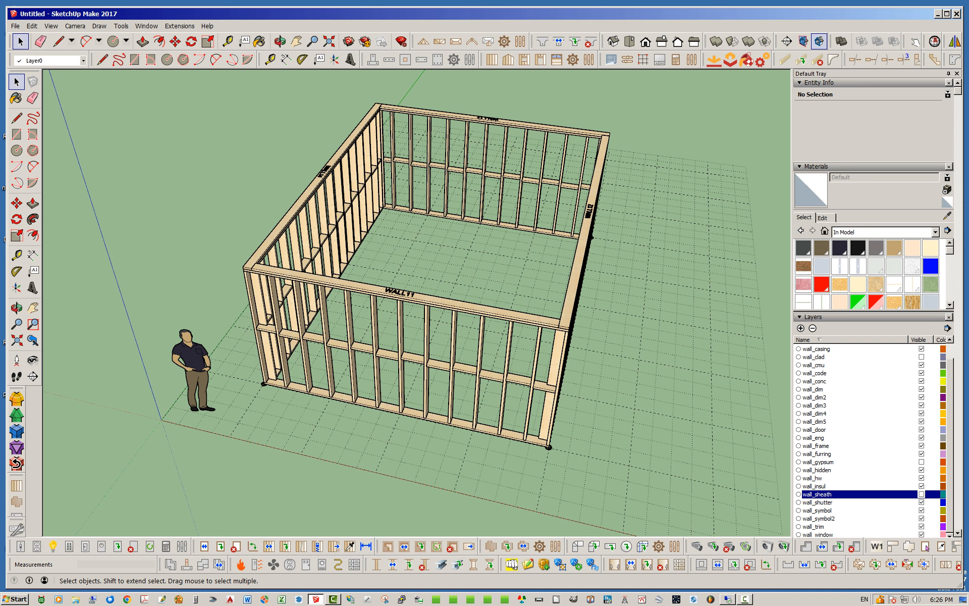
middle_drag(479, 313, 403, 306)
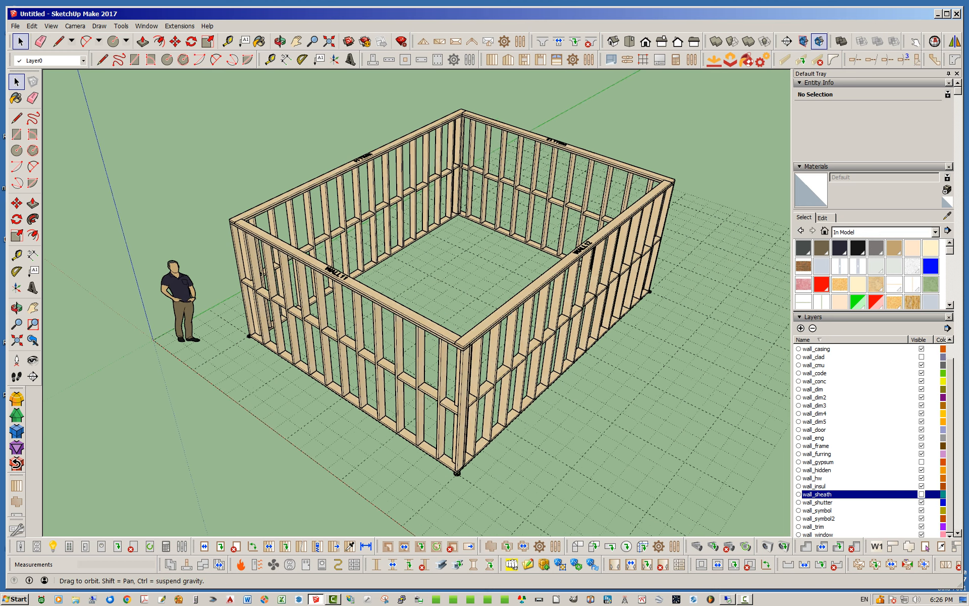
scroll(473, 477, up, 10)
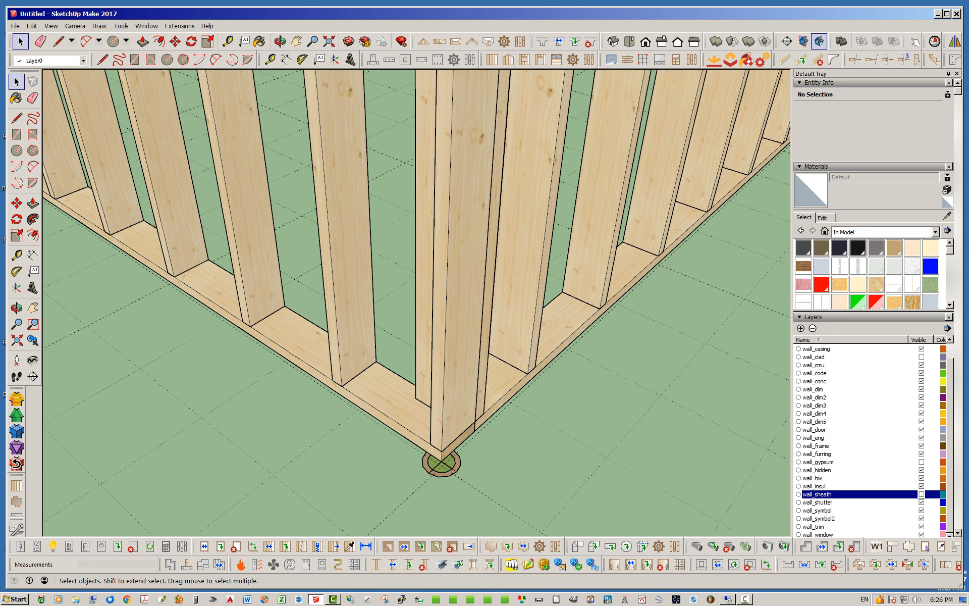
scroll(441, 455, down, 10)
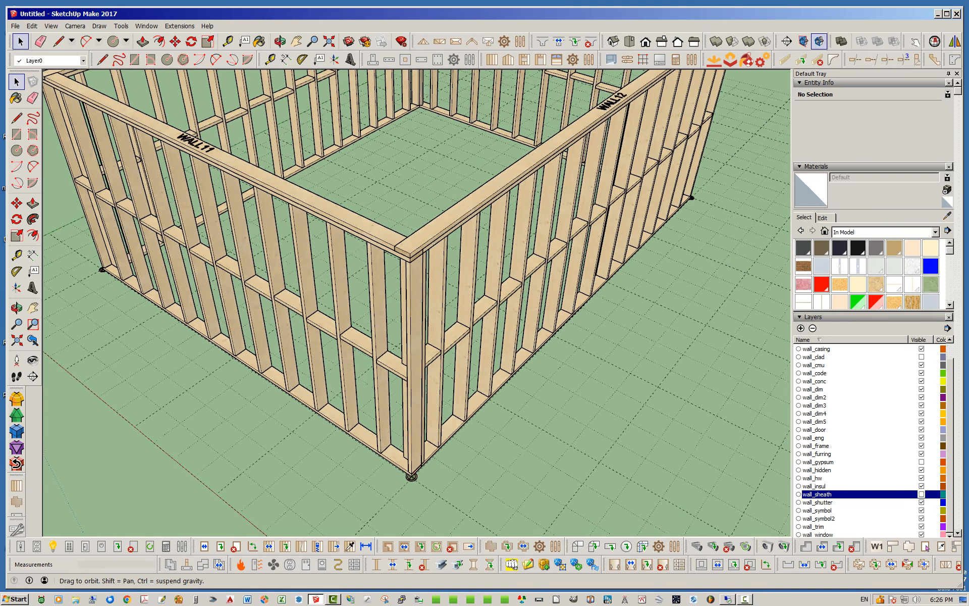
scroll(415, 479, up, 10)
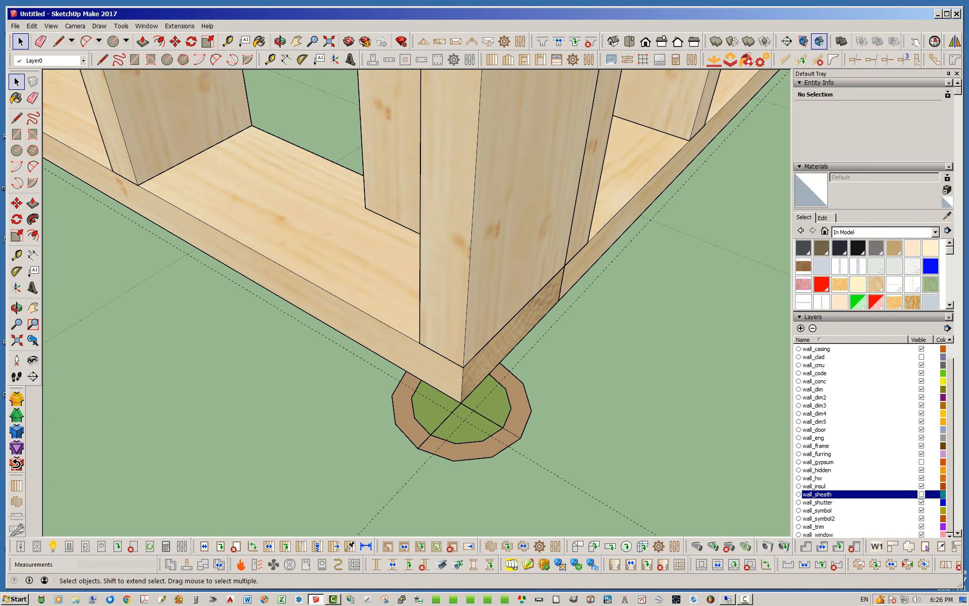
scroll(384, 499, down, 10)
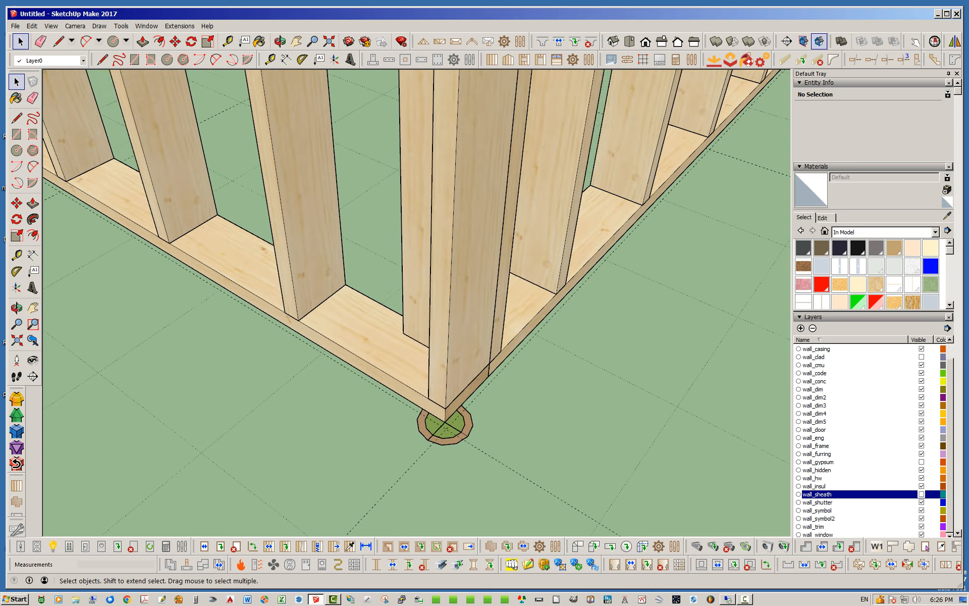
scroll(424, 434, down, 5)
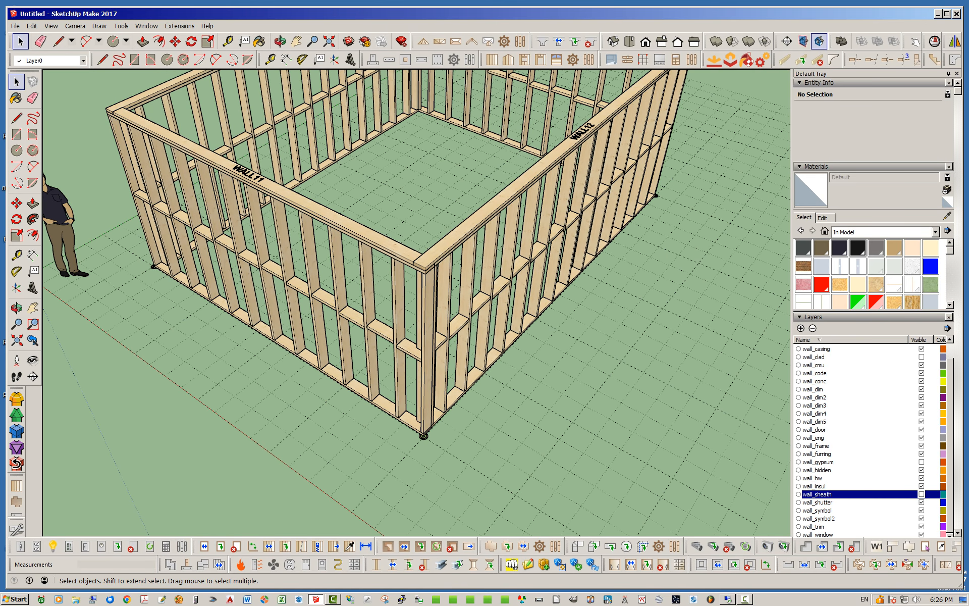